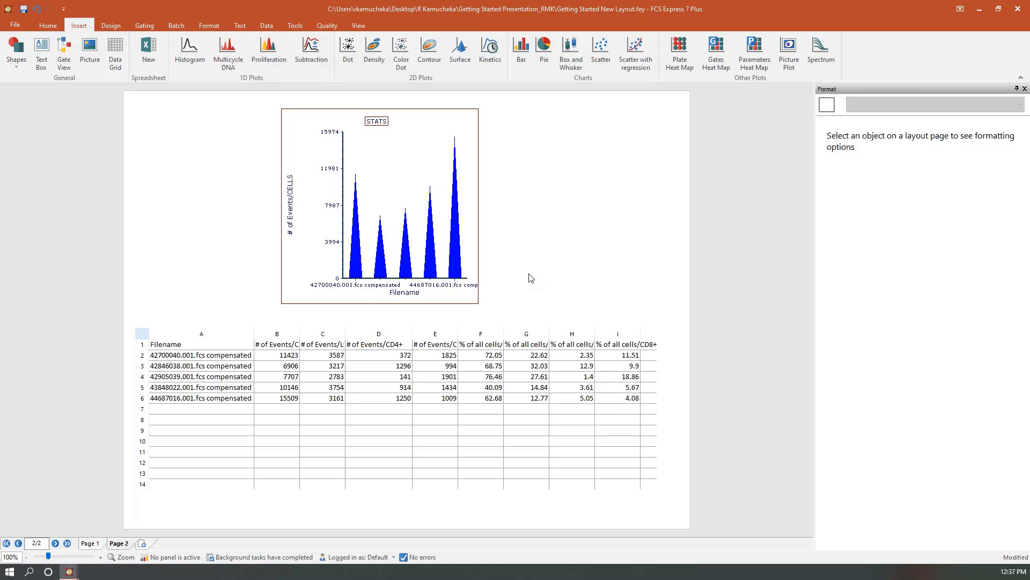
# Display the Data List and place it beside the bar chart on page 2
pyautogui.click(96, 543)
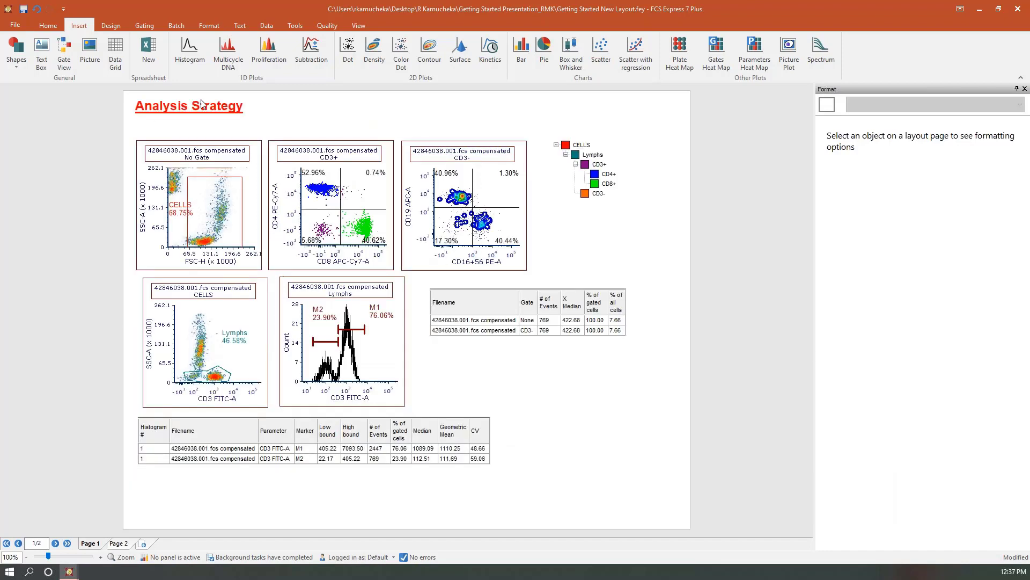
pyautogui.click(265, 26)
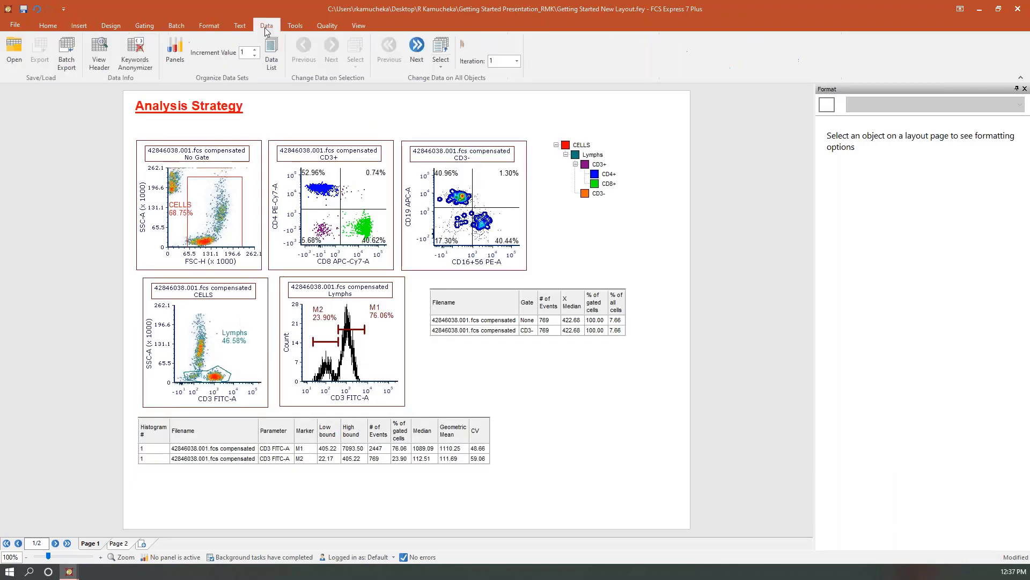
pyautogui.click(272, 49)
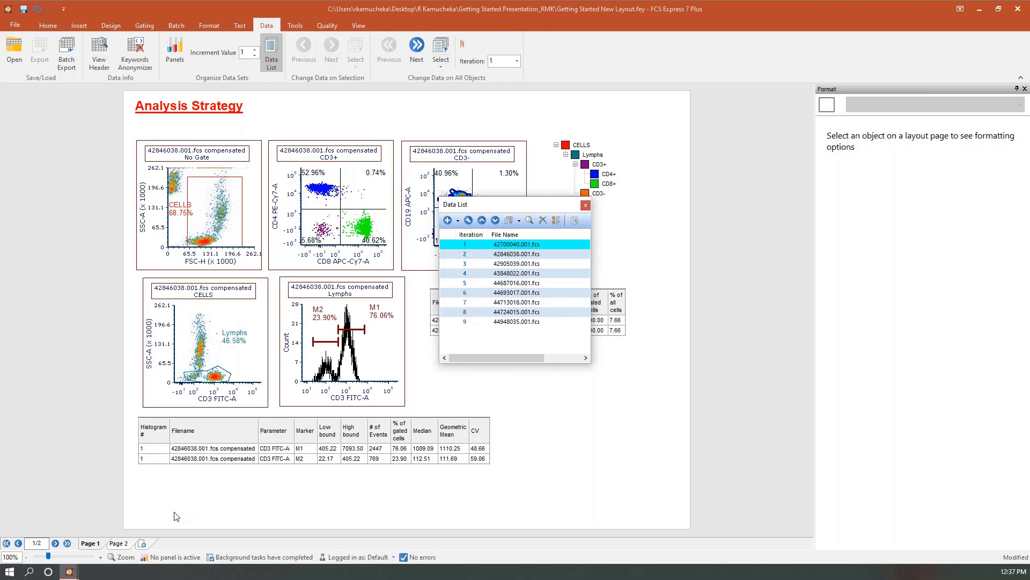
pyautogui.click(119, 543)
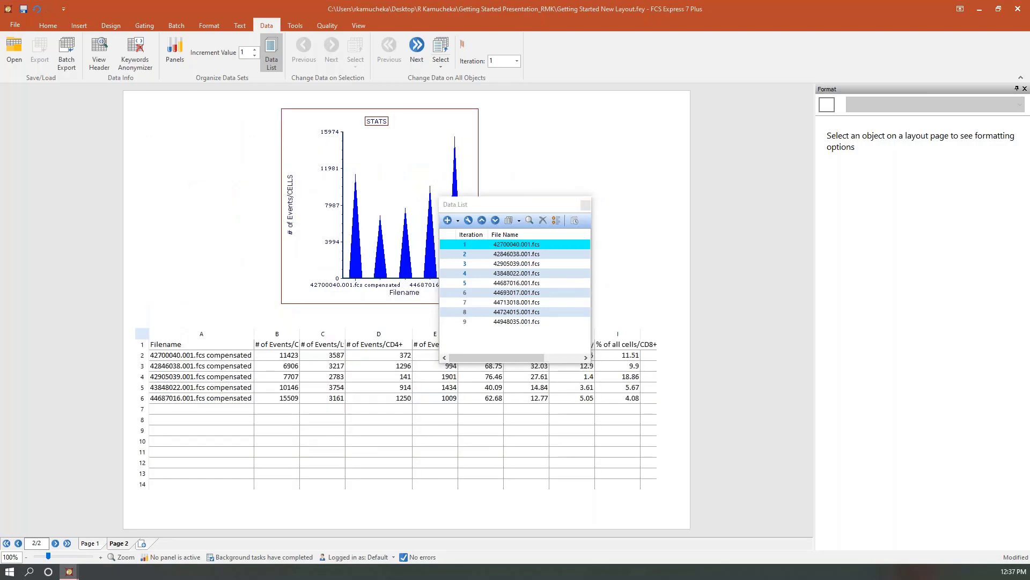
pyautogui.moveTo(489, 207); pyautogui.dragTo(638, 123)
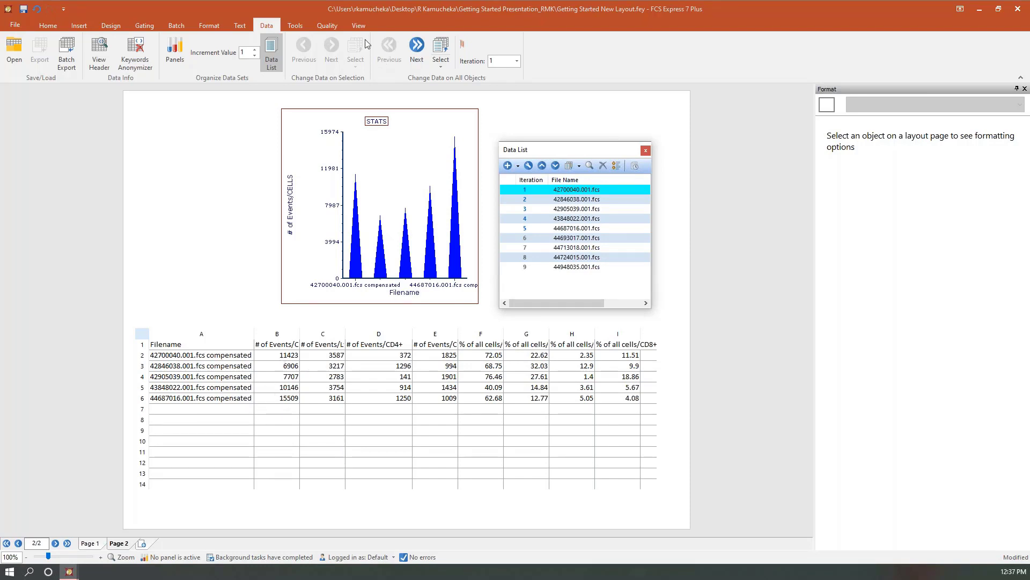
# Split the layout vertically to display page 2 and page 1 side by side
pyautogui.click(357, 26)
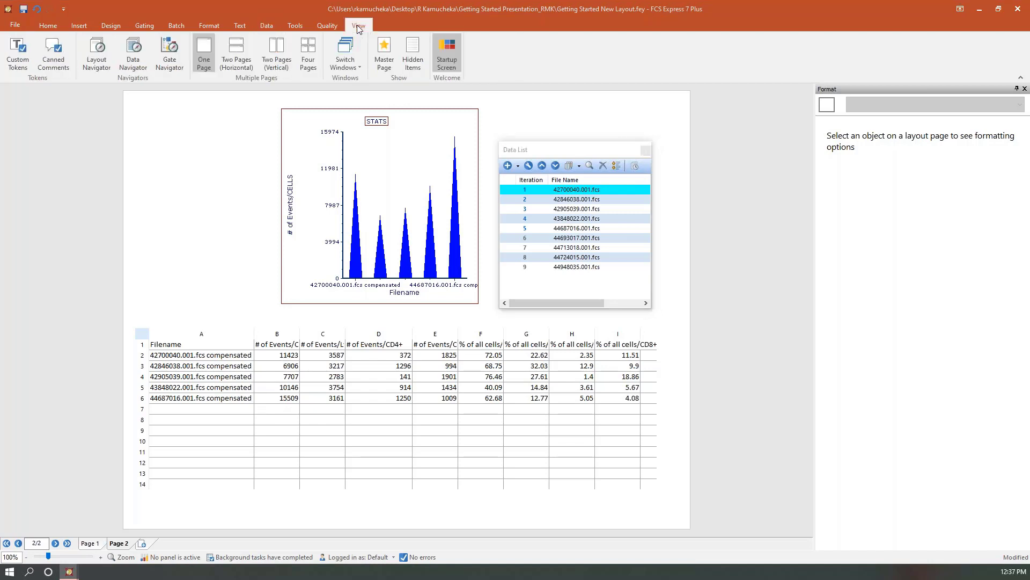
pyautogui.click(277, 57)
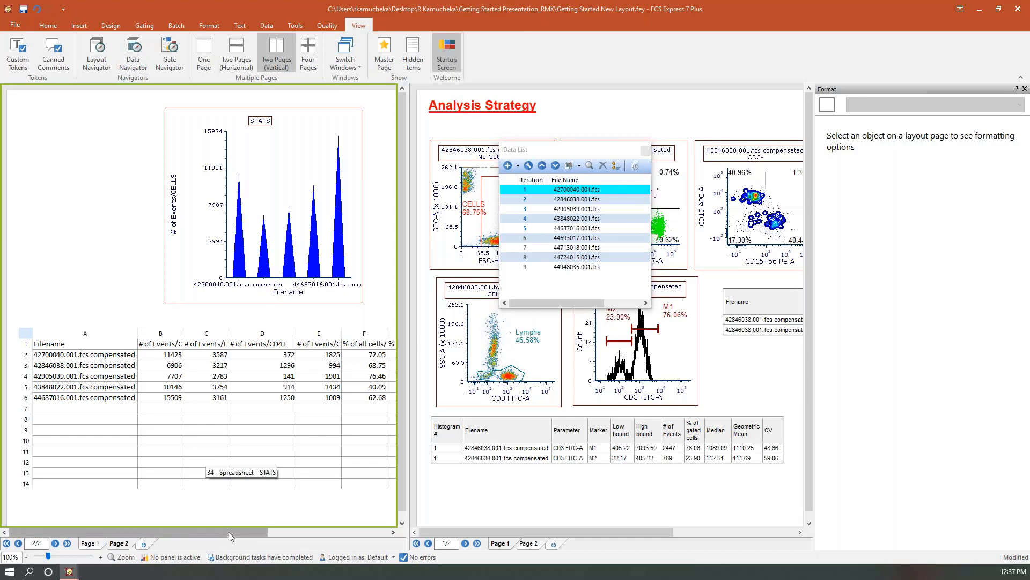
pyautogui.moveTo(229, 532); pyautogui.dragTo(310, 536)
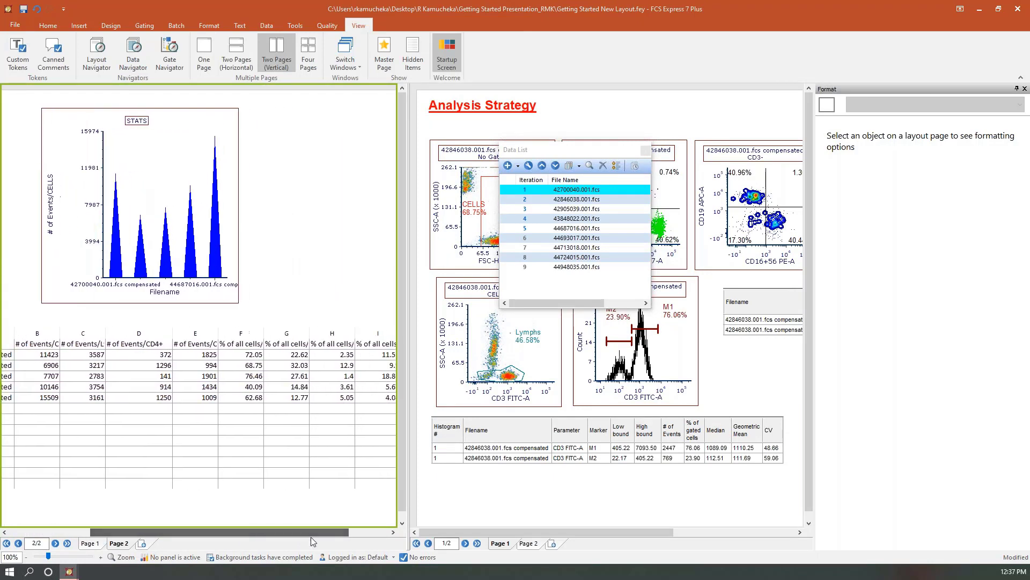
# Clear the statistics in spreadsheet cells B1 to S7, leaving the filename column in place
pyautogui.click(31, 349)
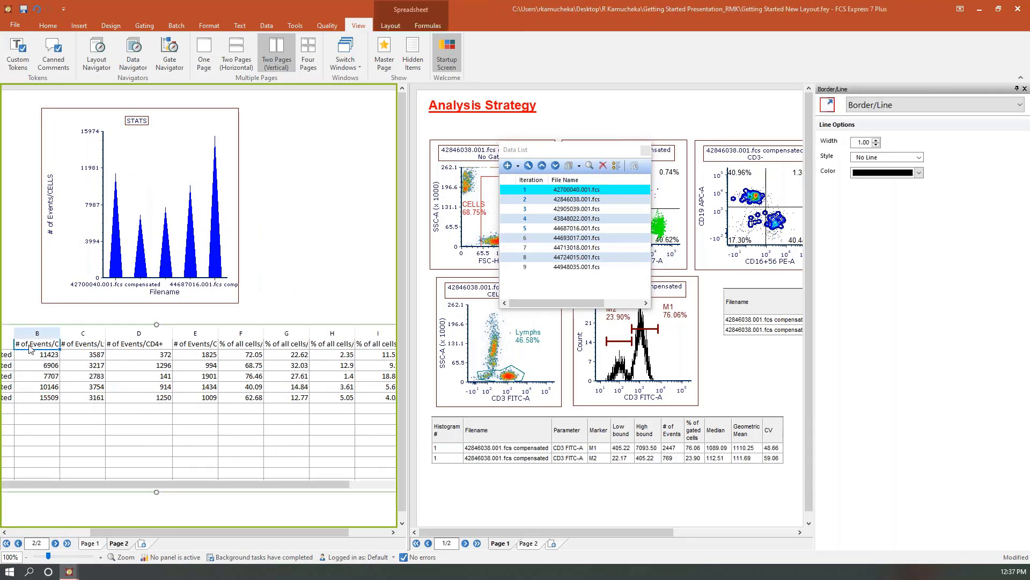
pyautogui.moveTo(31, 349); pyautogui.dragTo(244, 409)
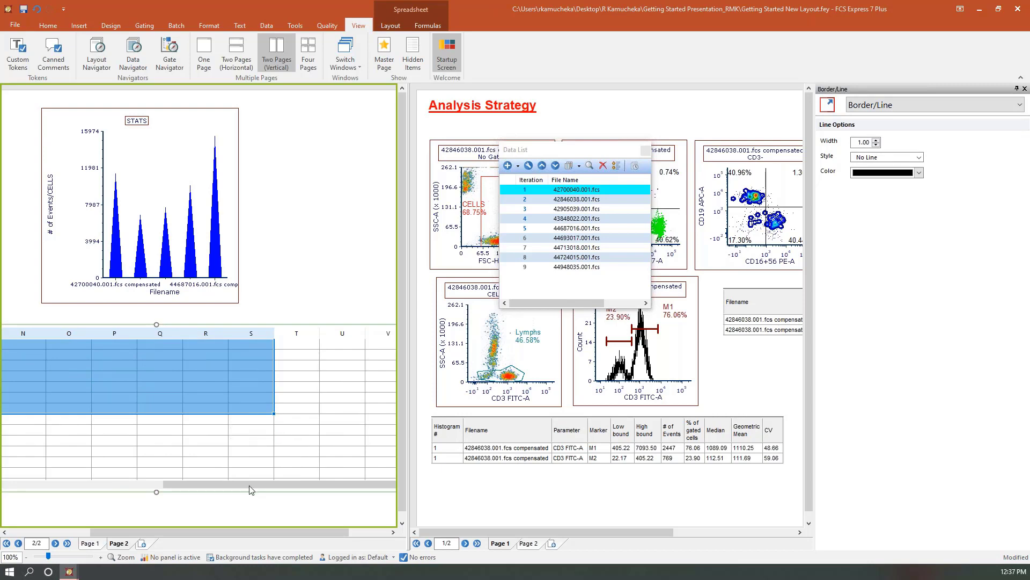
pyautogui.click(206, 520)
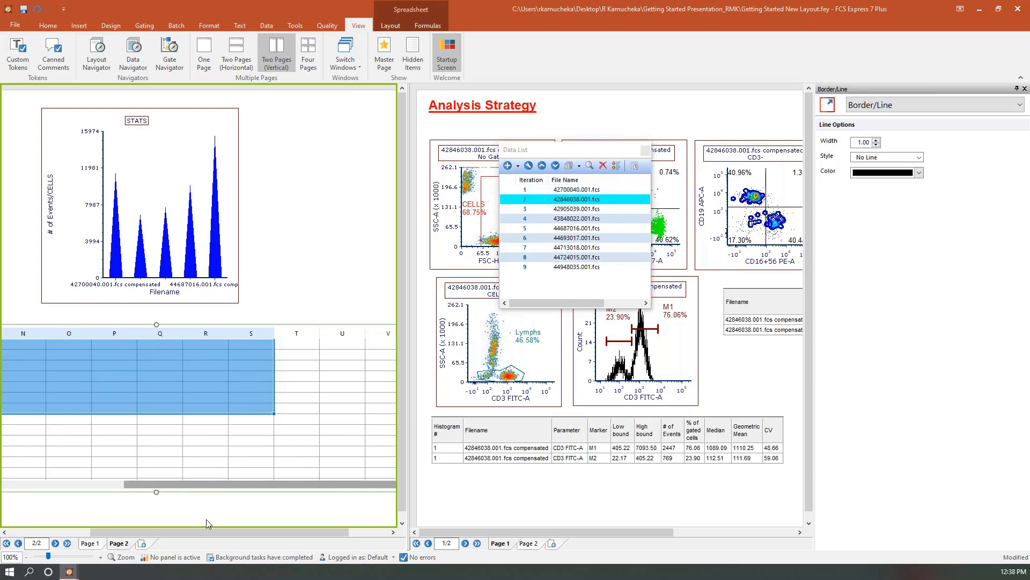
pyautogui.click(186, 443)
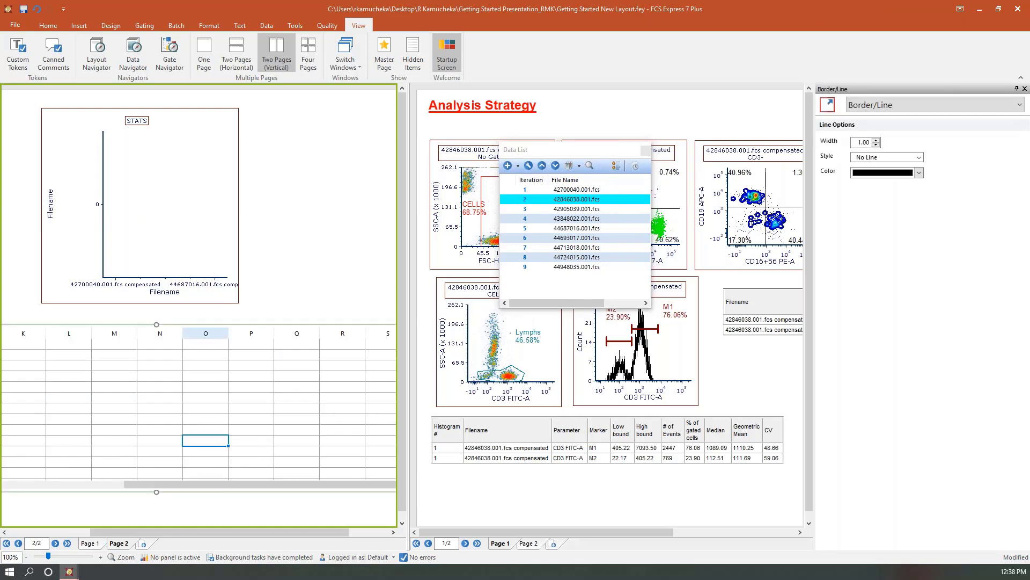
pyautogui.moveTo(177, 484); pyautogui.dragTo(4, 491)
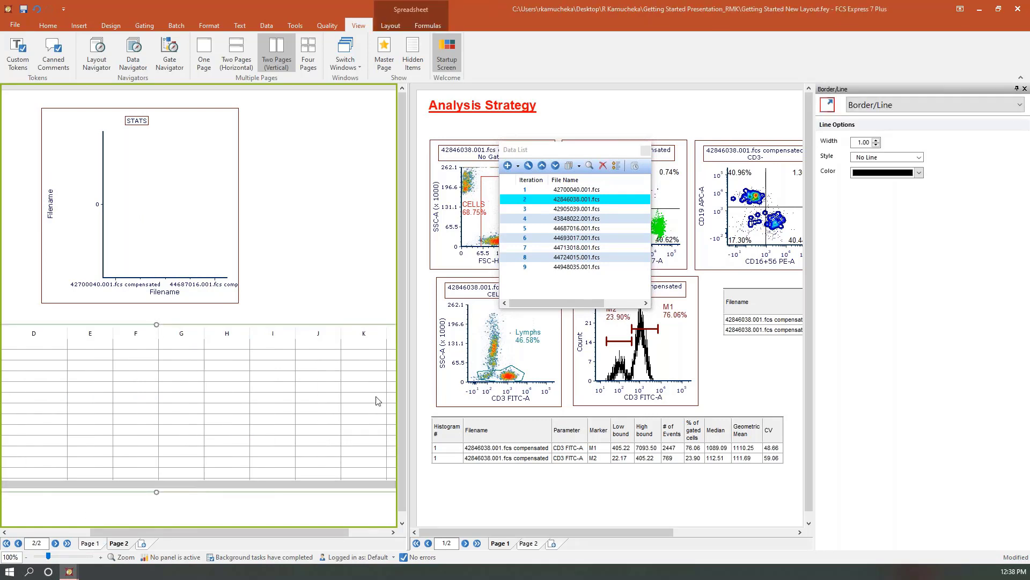
# Widen the page 2 pane to make the right edge of the spreadsheet visible, with column B in view
pyautogui.moveTo(408, 366); pyautogui.dragTo(472, 367)
pyautogui.doubleClick(418, 368)
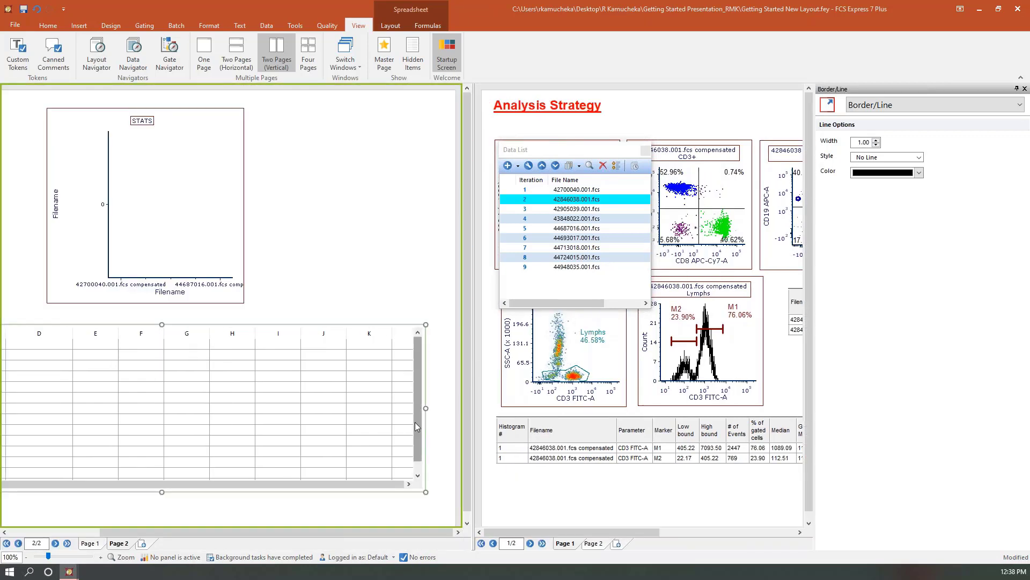
pyautogui.click(278, 483)
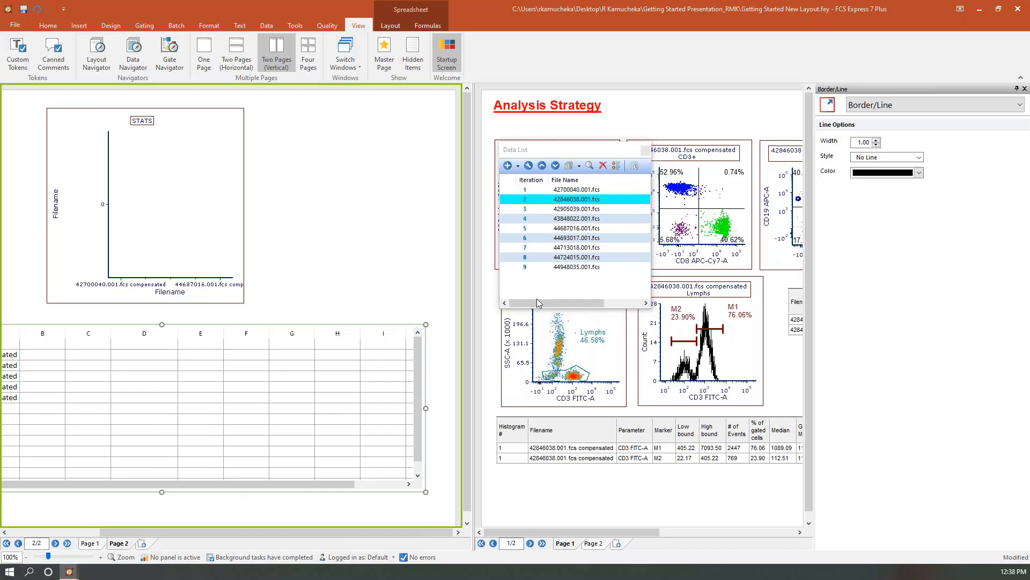
# Start creating statistic tokens at cell B1 from the first five data files, and disallow data file changes during Next/Prev/Batch Processing
pyautogui.click(651, 173)
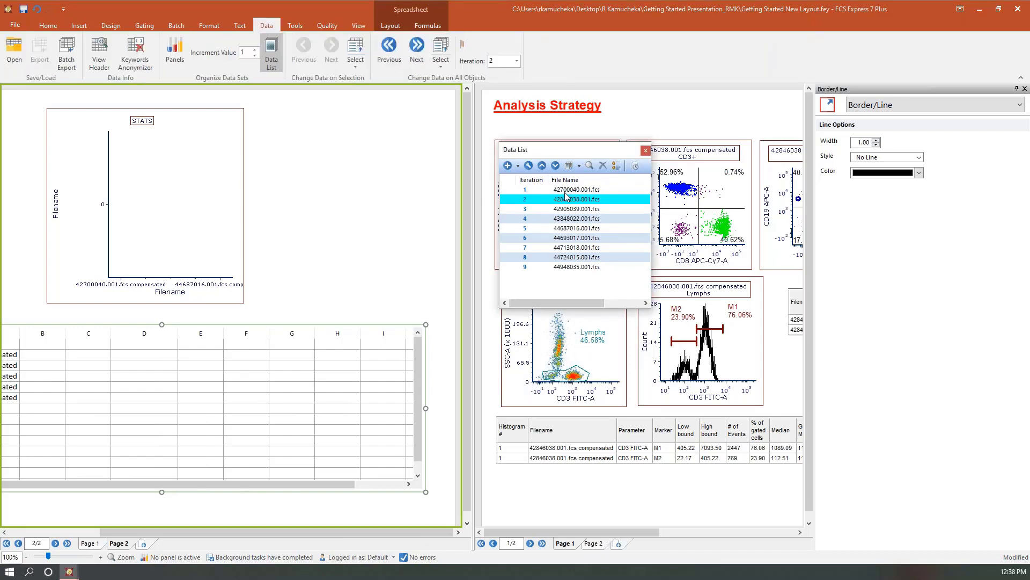
pyautogui.click(564, 192)
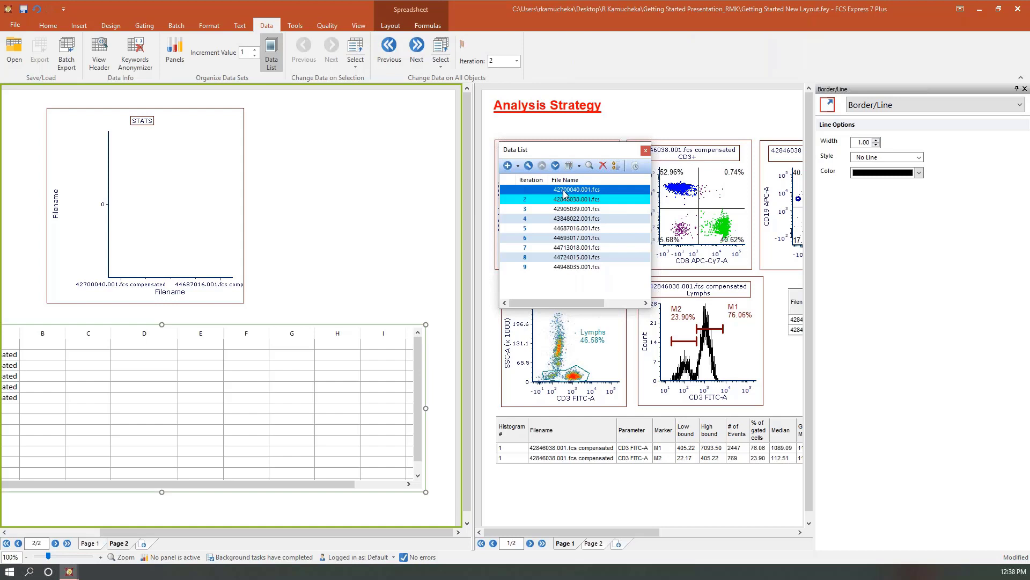
pyautogui.keyDown('shift'); pyautogui.click(573, 229); pyautogui.keyUp('shift')
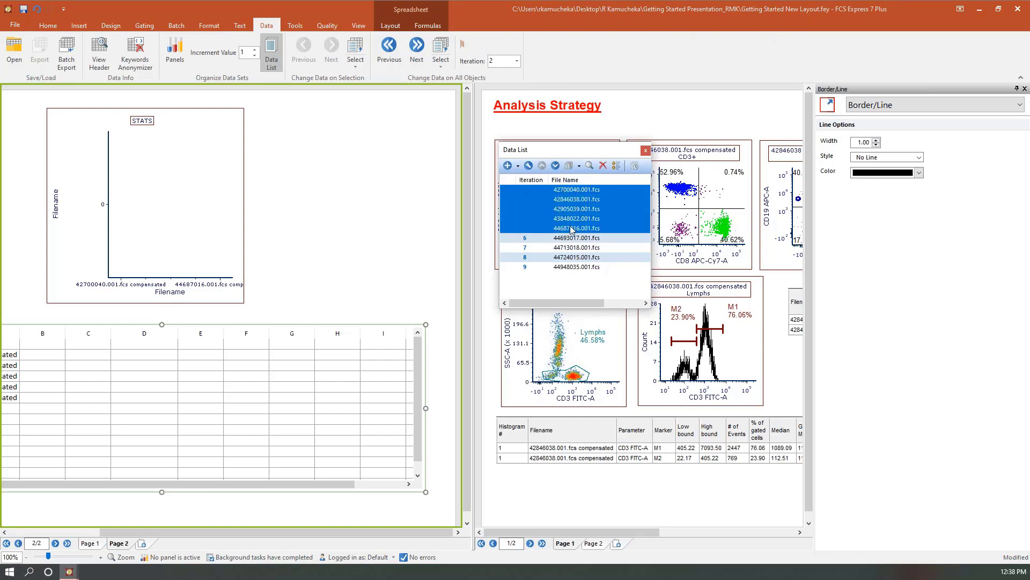
pyautogui.moveTo(572, 230); pyautogui.dragTo(57, 348)
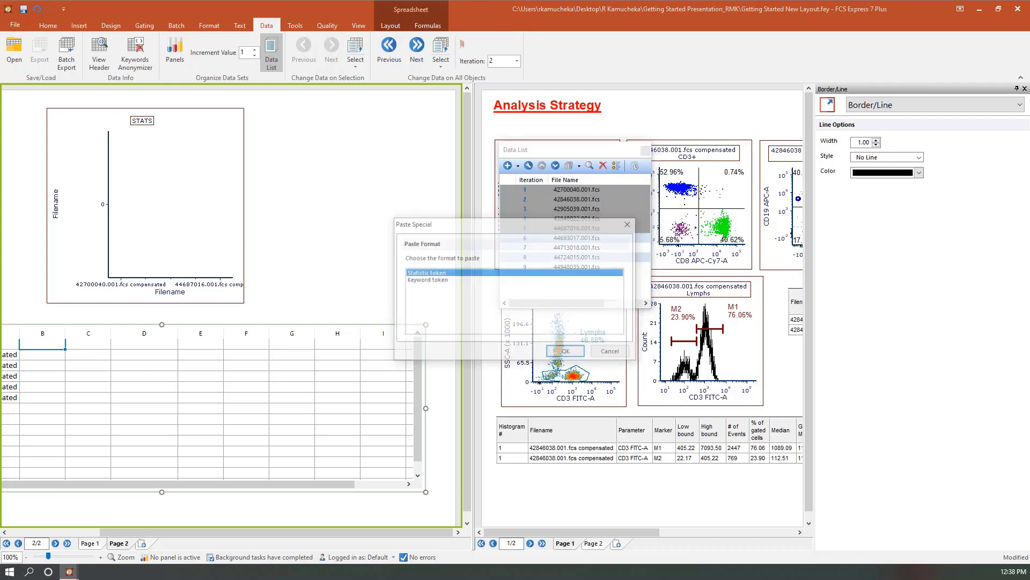
pyautogui.click(576, 355)
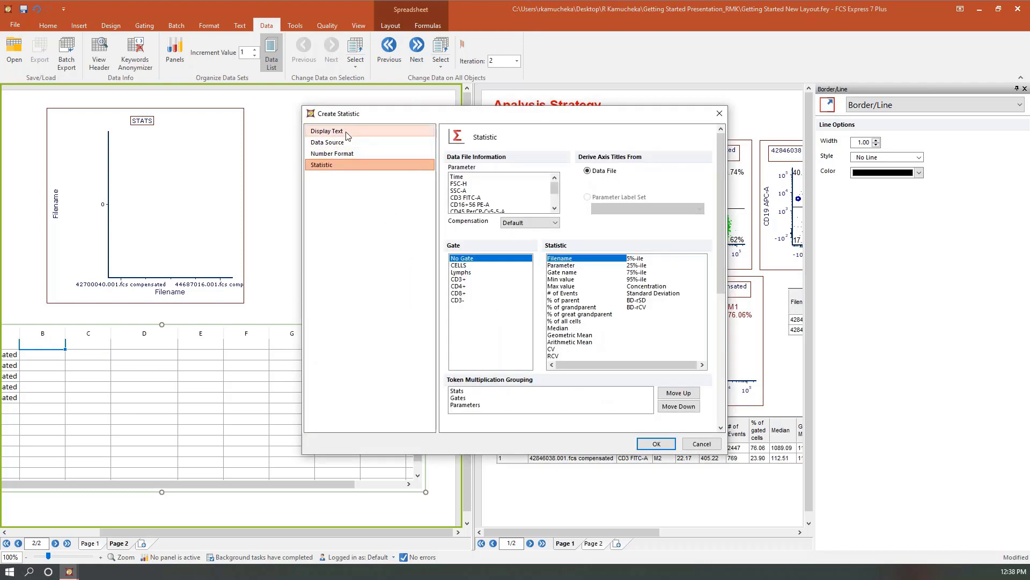
pyautogui.click(354, 143)
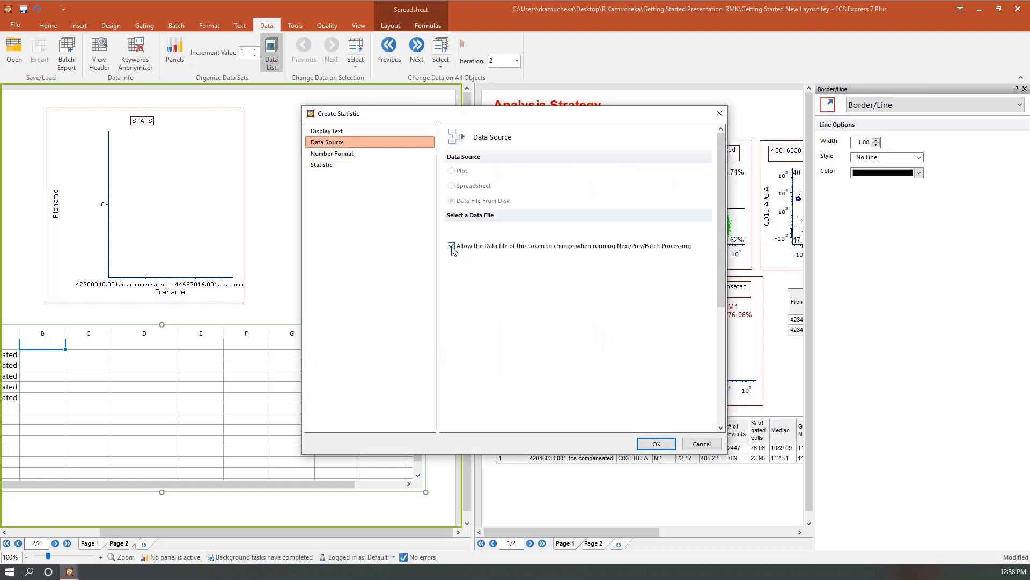
pyautogui.click(452, 247)
# Create the statistics for parameter SSC-A, with gates CELLS, Lymphs, CD4+ and CD8+, using # of Events and % of all cells
pyautogui.click(351, 169)
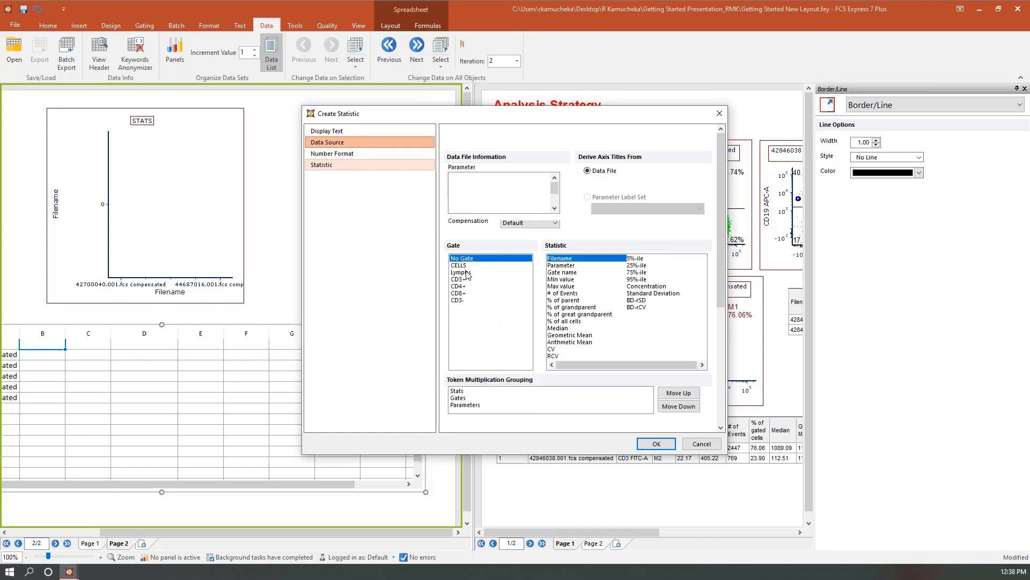
pyautogui.click(466, 191)
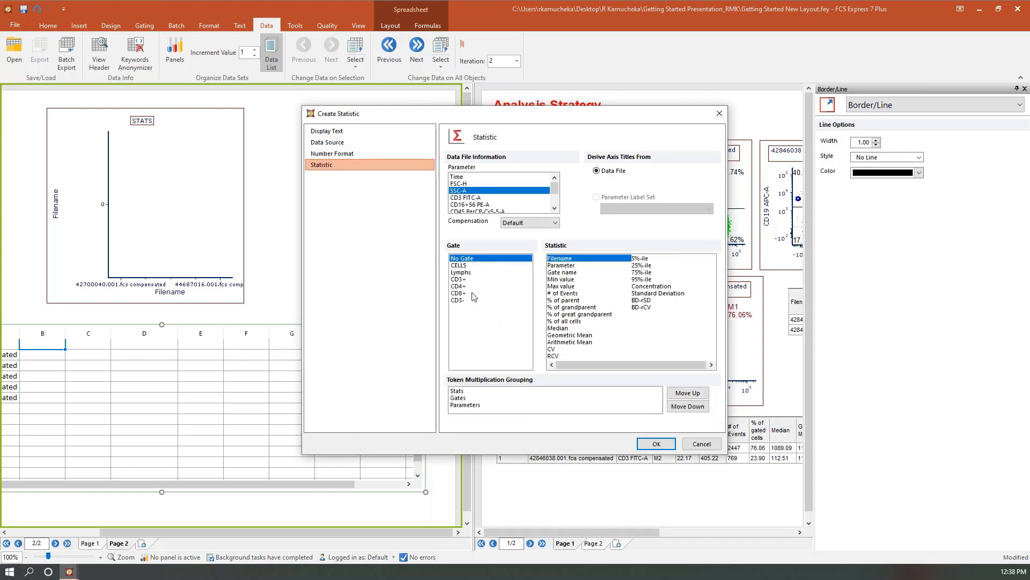
pyautogui.click(463, 265)
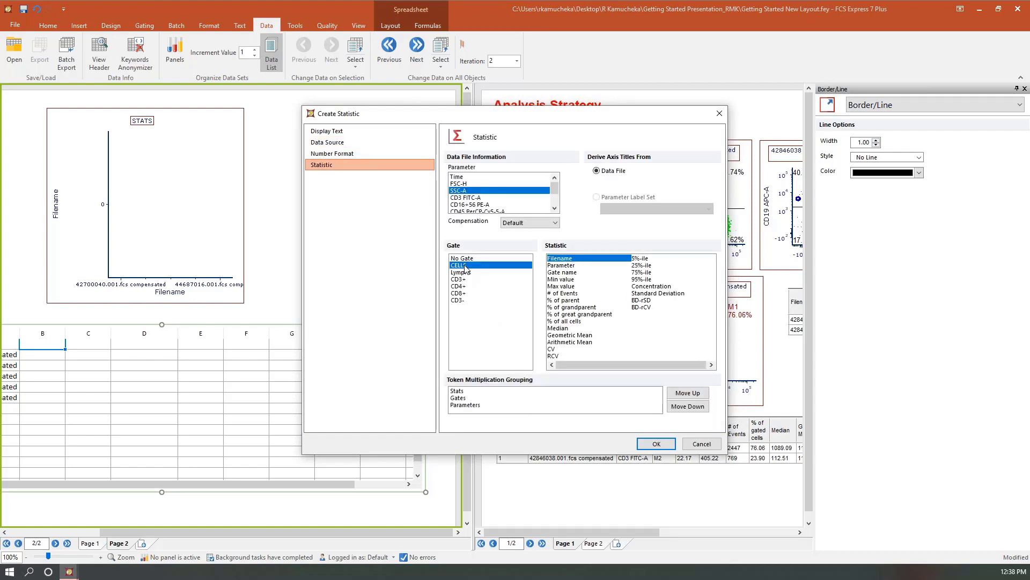
pyautogui.keyDown('ctrl'); pyautogui.click(468, 273); pyautogui.keyUp('ctrl')
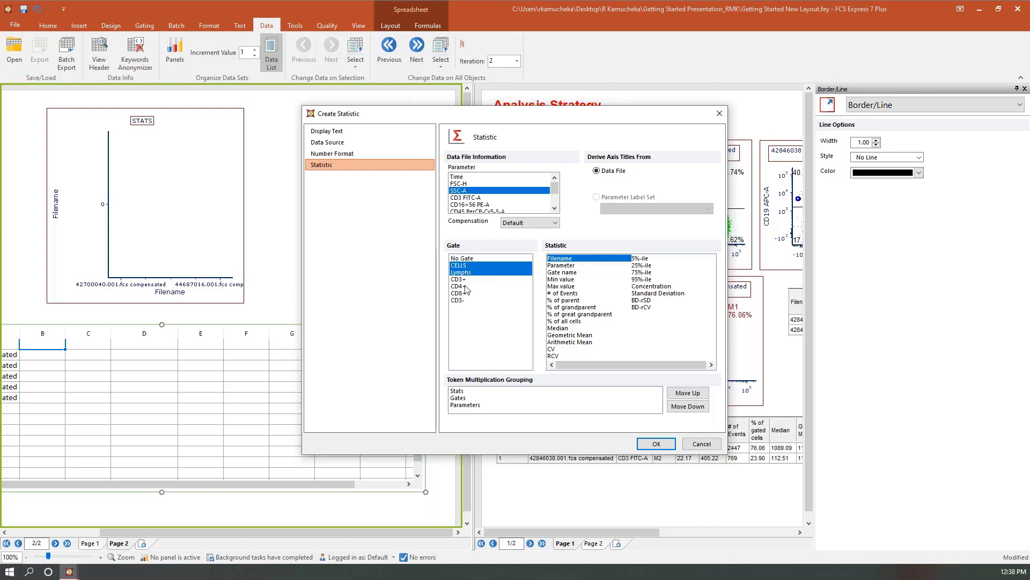
pyautogui.keyDown('ctrl'); pyautogui.click(465, 288); pyautogui.keyUp('ctrl')
pyautogui.keyDown('ctrl'); pyautogui.click(467, 294); pyautogui.keyUp('ctrl')
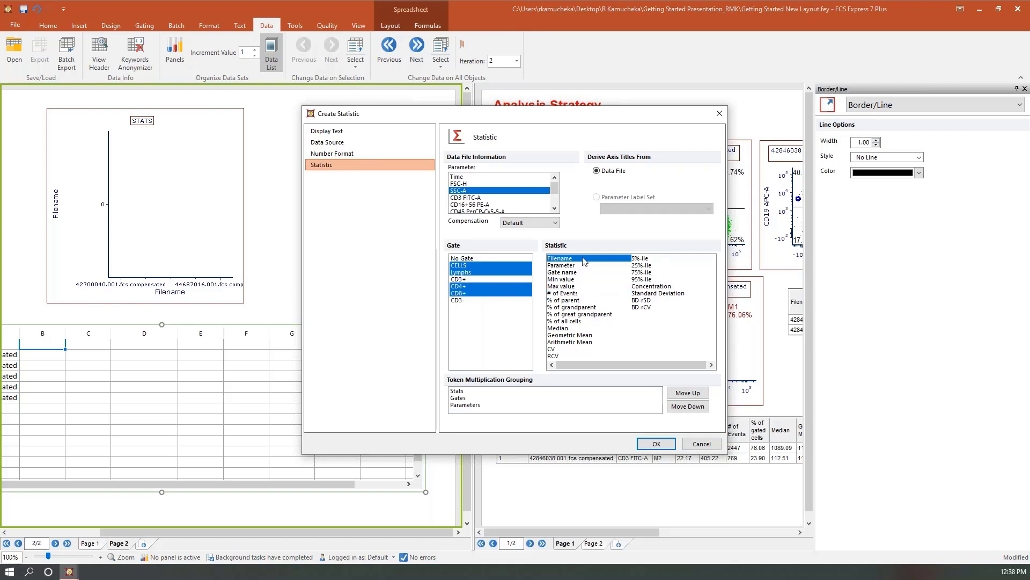
pyautogui.click(578, 294)
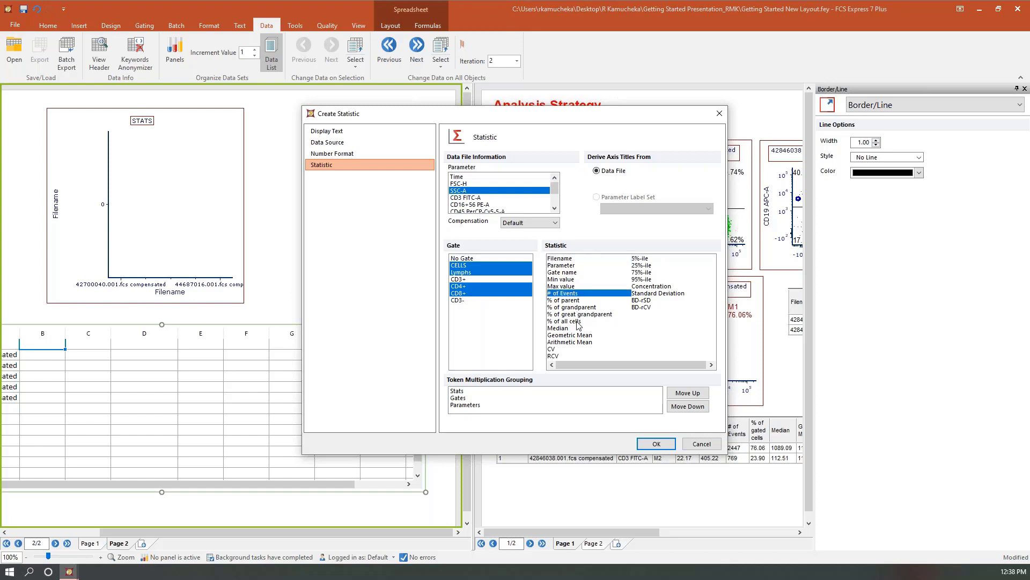
pyautogui.click(664, 446)
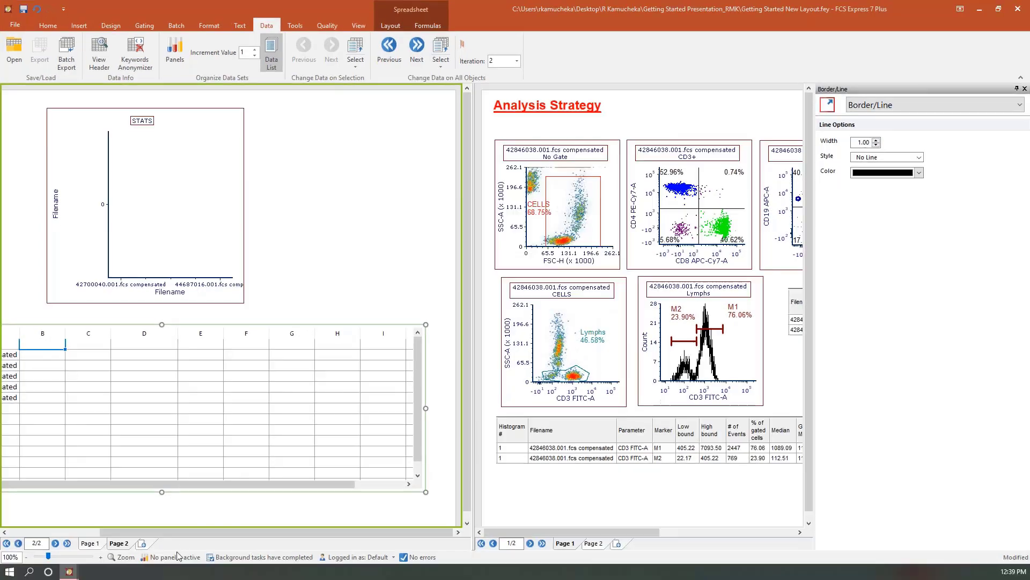
pyautogui.hotkey('ctrl', 'v')
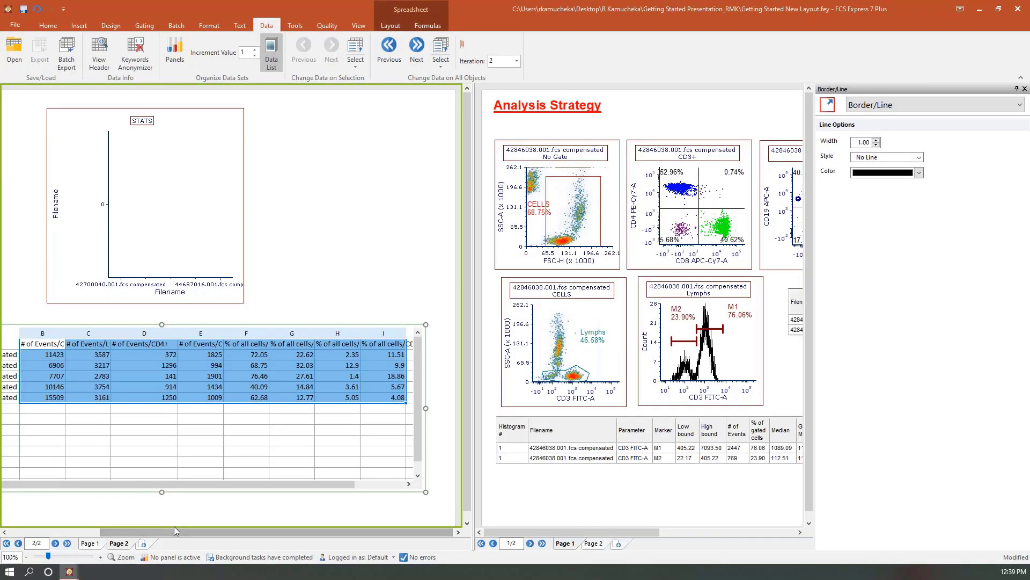
# Delete the empty STATS bar chart above the spreadsheet and keep the Data List displayed
pyautogui.click(208, 108)
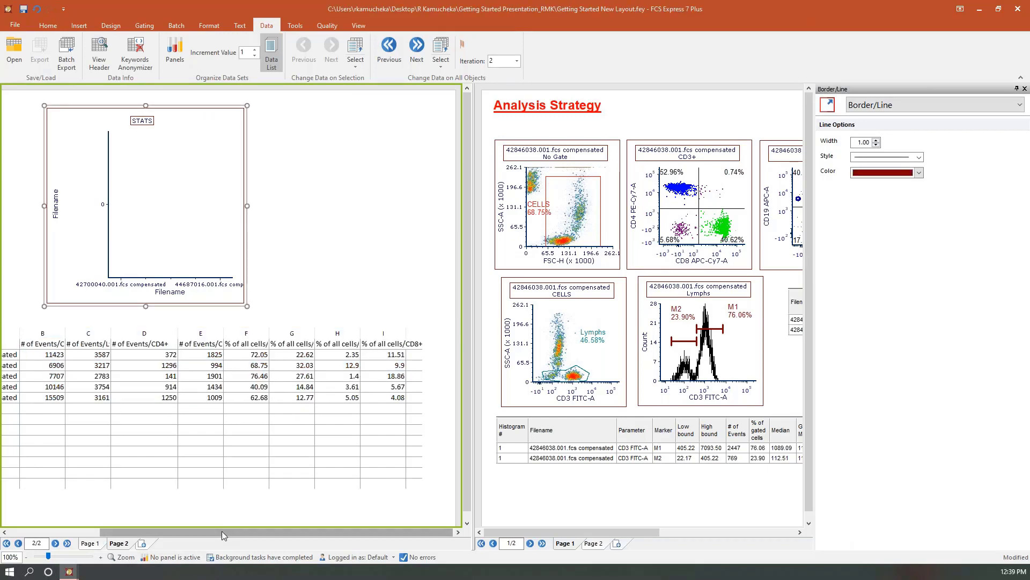
pyautogui.moveTo(154, 538); pyautogui.dragTo(62, 539)
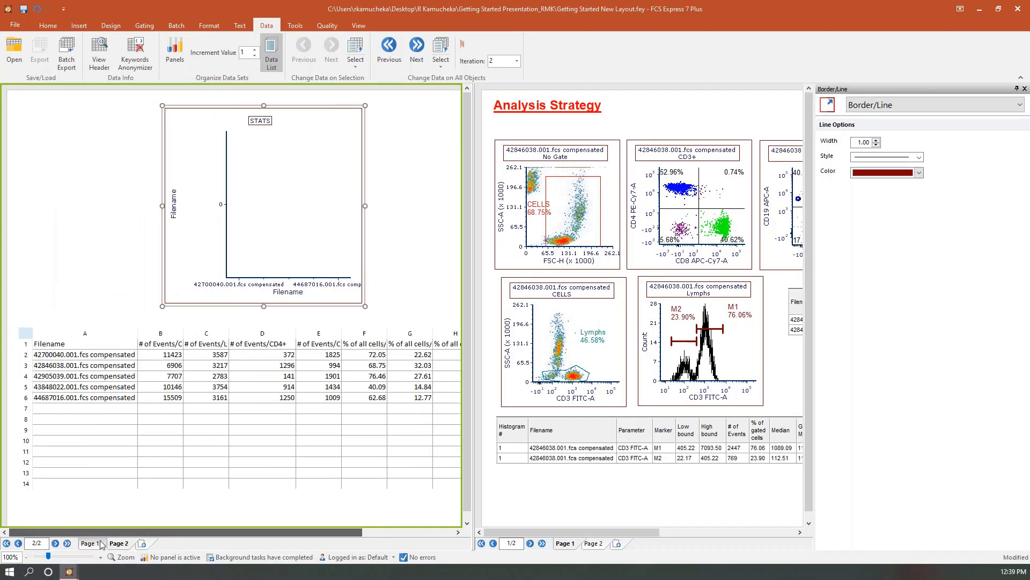
pyautogui.click(270, 51)
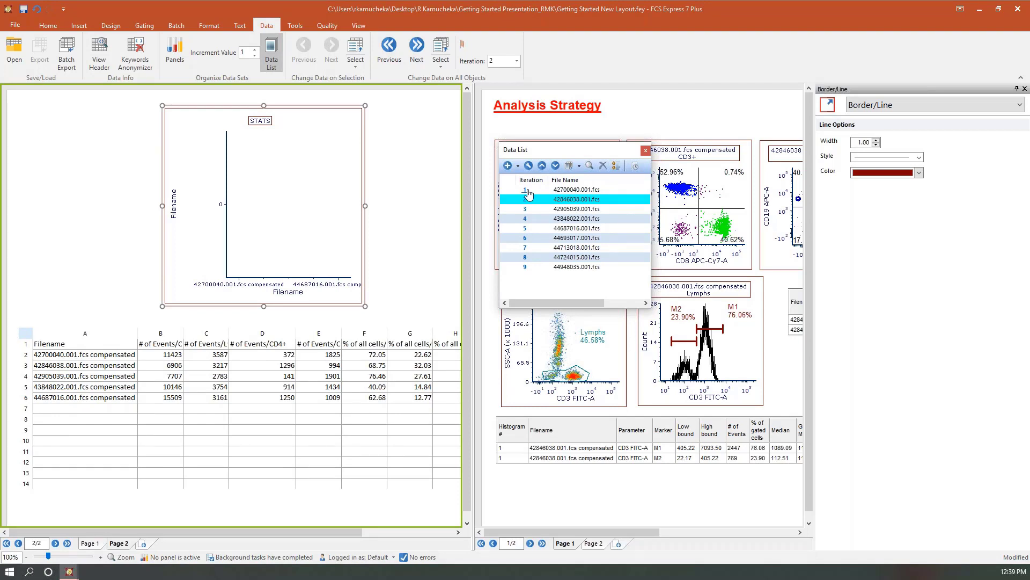
pyautogui.click(292, 106)
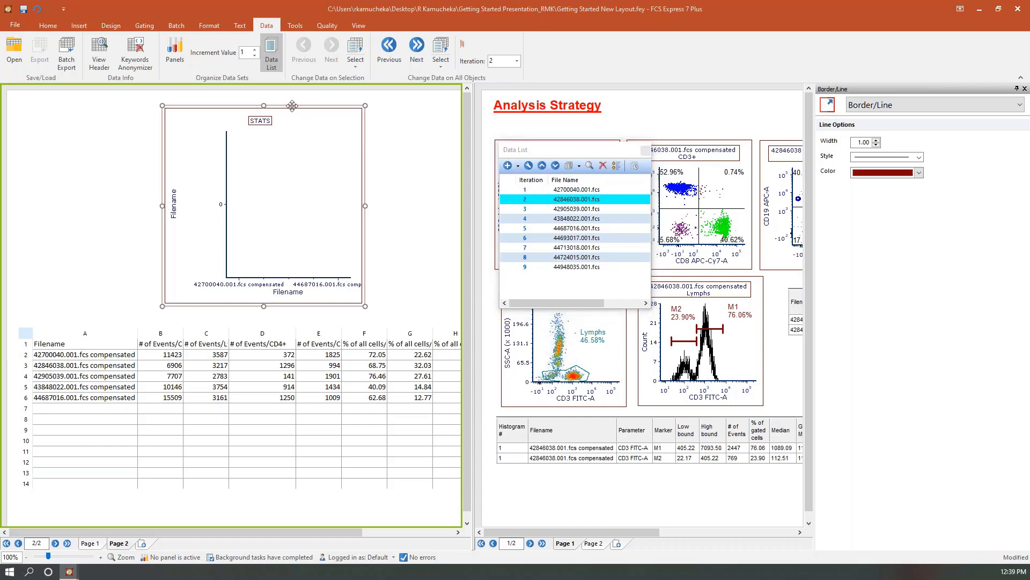
pyautogui.press('Delete')
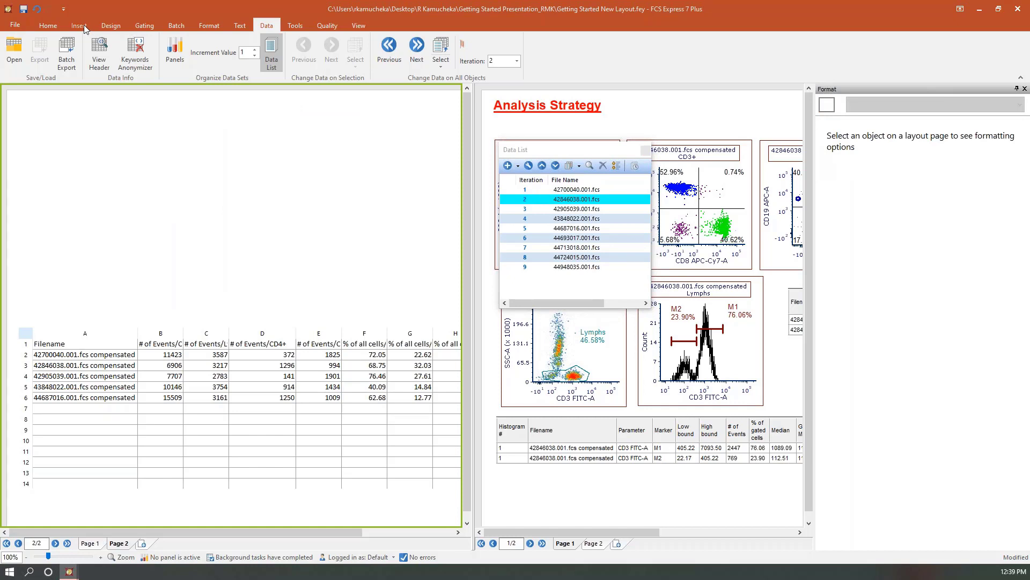
# Insert a bar chart in the empty area above the spreadsheet on page 2, spanning nearly that area's full height
pyautogui.click(79, 26)
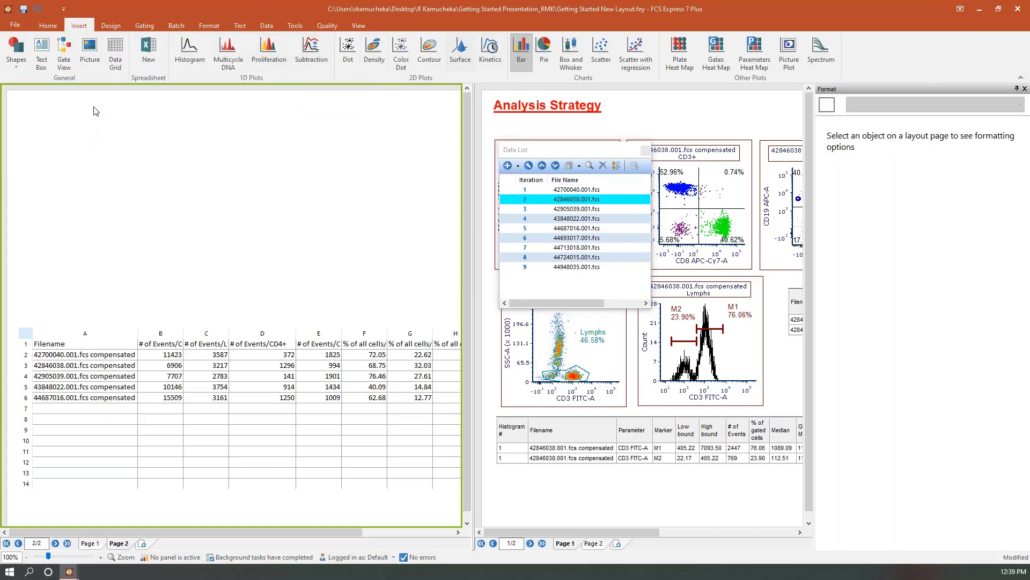
pyautogui.moveTo(95, 101); pyautogui.dragTo(359, 304)
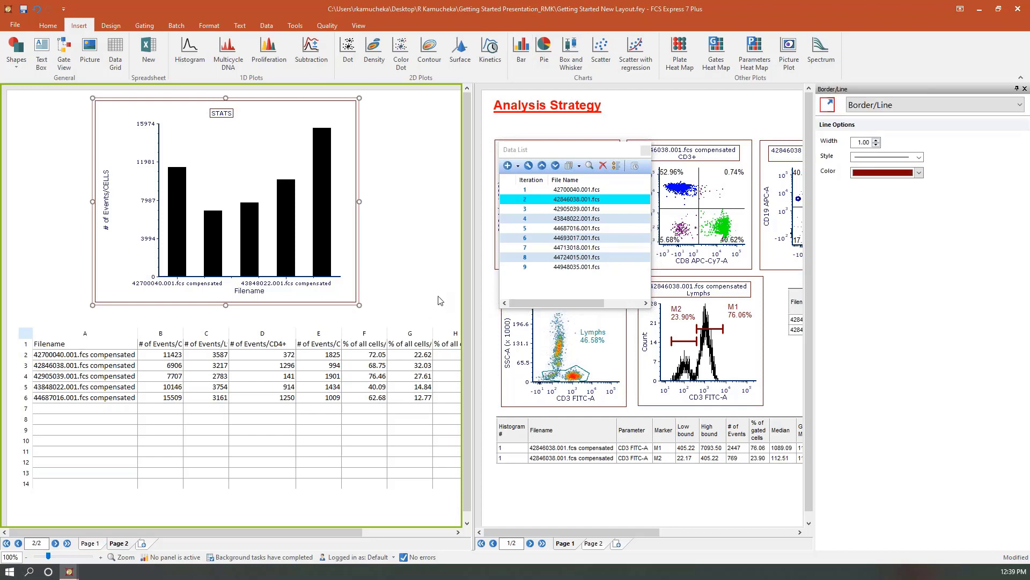
# Add a Save To Powerpoint batch action and limit its page range to page 1
pyautogui.click(181, 25)
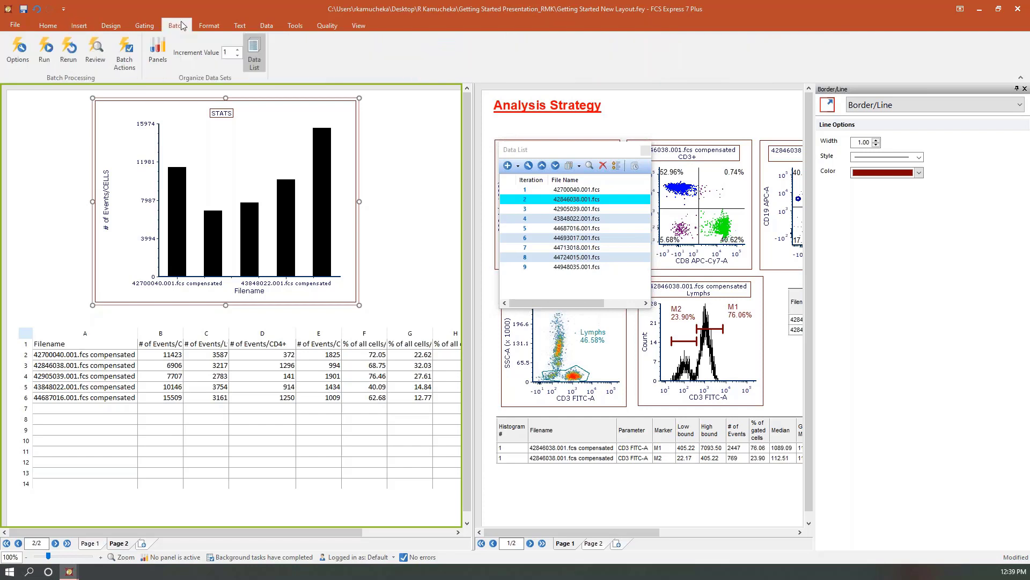
pyautogui.click(127, 55)
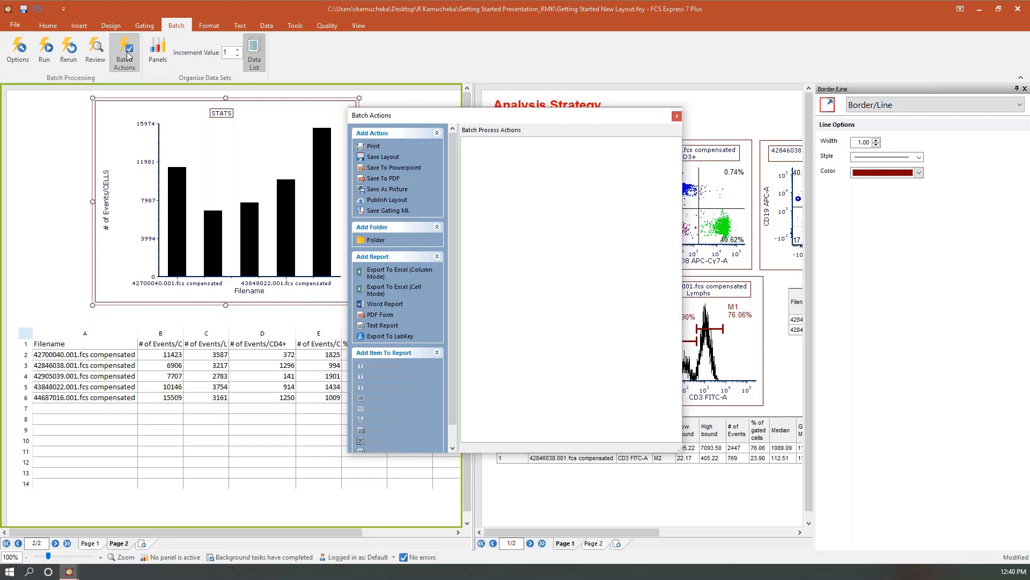
pyautogui.doubleClick(392, 167)
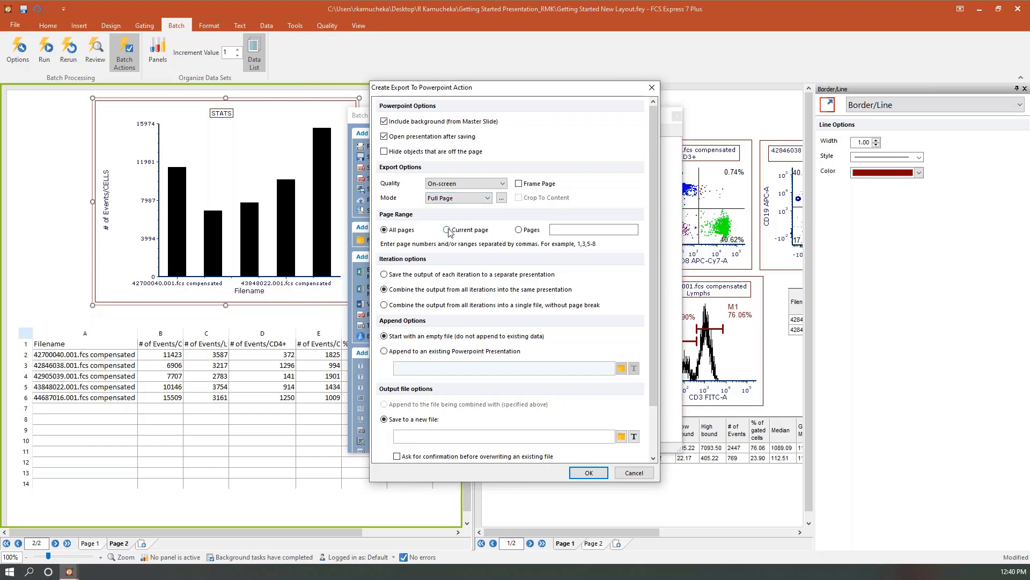
pyautogui.click(519, 230)
pyautogui.click(564, 230)
# Set the PowerPoint export's output file to Getting Started.pptx in the TBNK_withSampleIDkeywords folder and accept the action
pyautogui.click(621, 437)
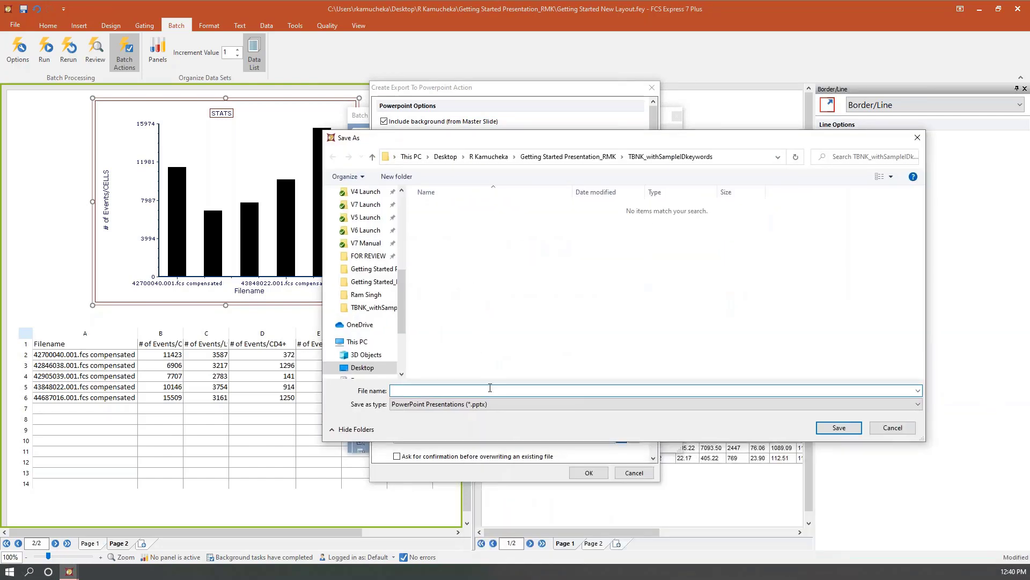
pyautogui.click(396, 390)
pyautogui.write('Geti')
pyautogui.write('ing Started')
pyautogui.click(839, 428)
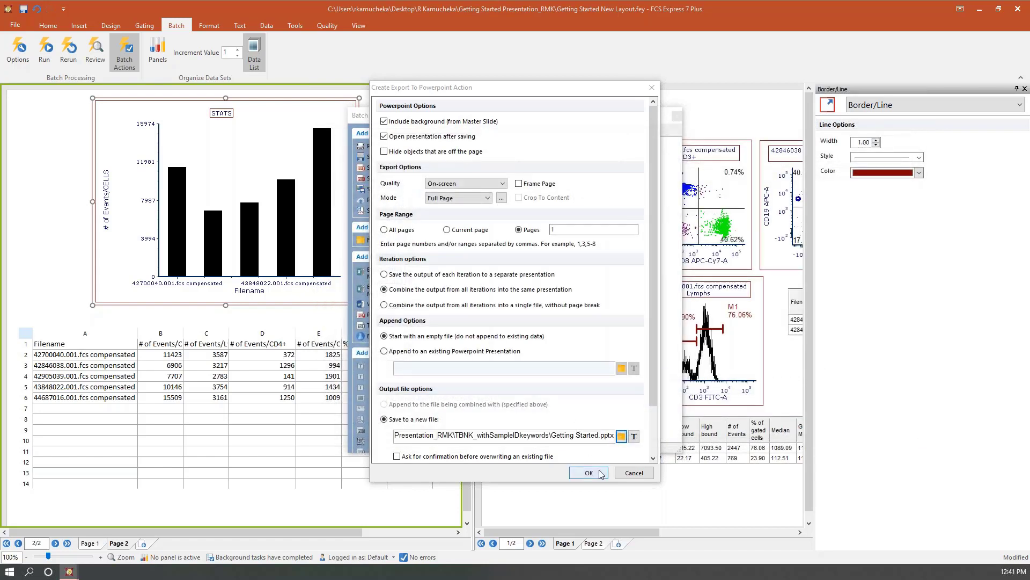
pyautogui.click(589, 473)
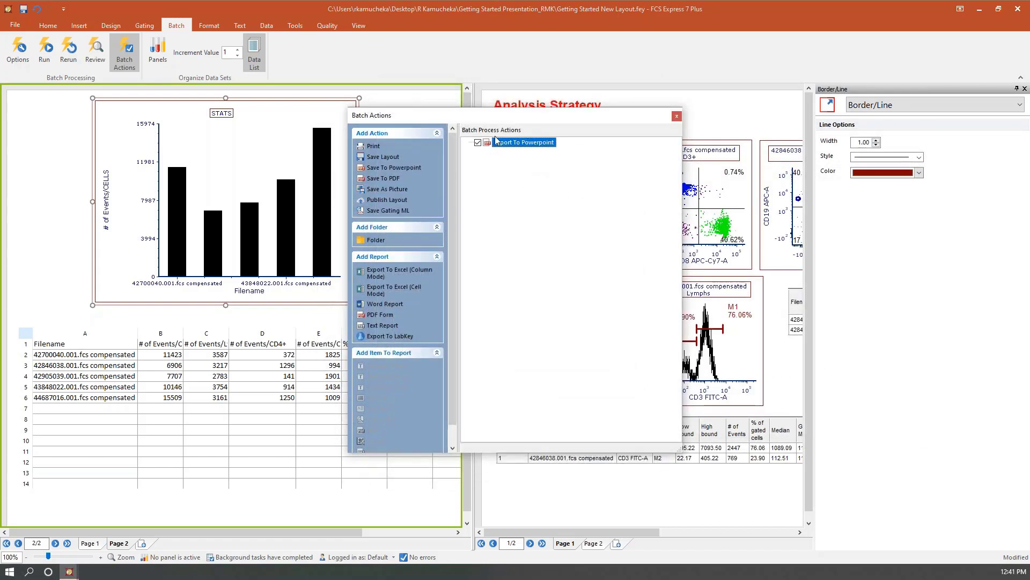
# Add an Export To Excel (Column Mode) report to the batch actions, saving to a new file named Getting Started.xlsx
pyautogui.click(398, 272)
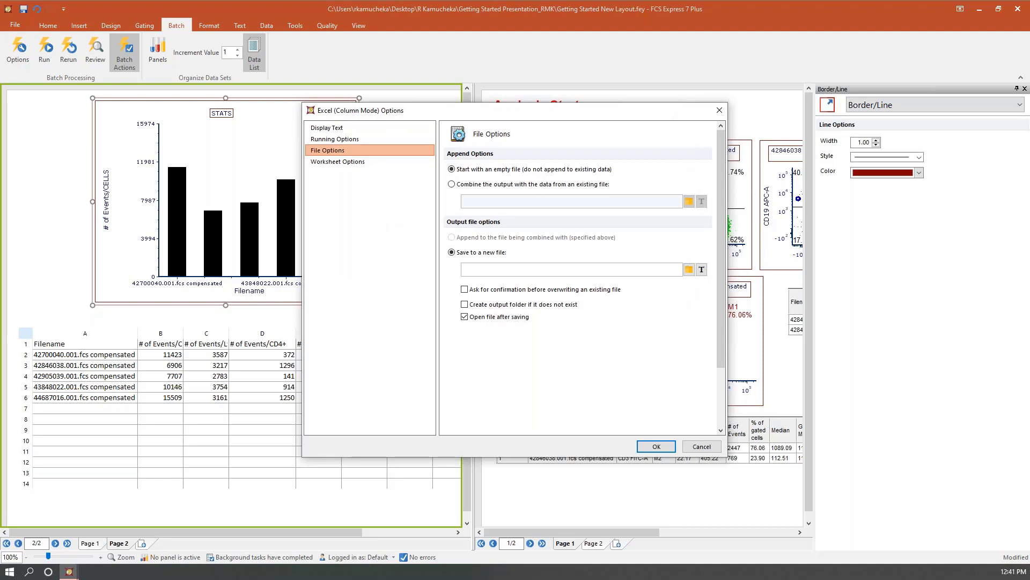
pyautogui.click(352, 162)
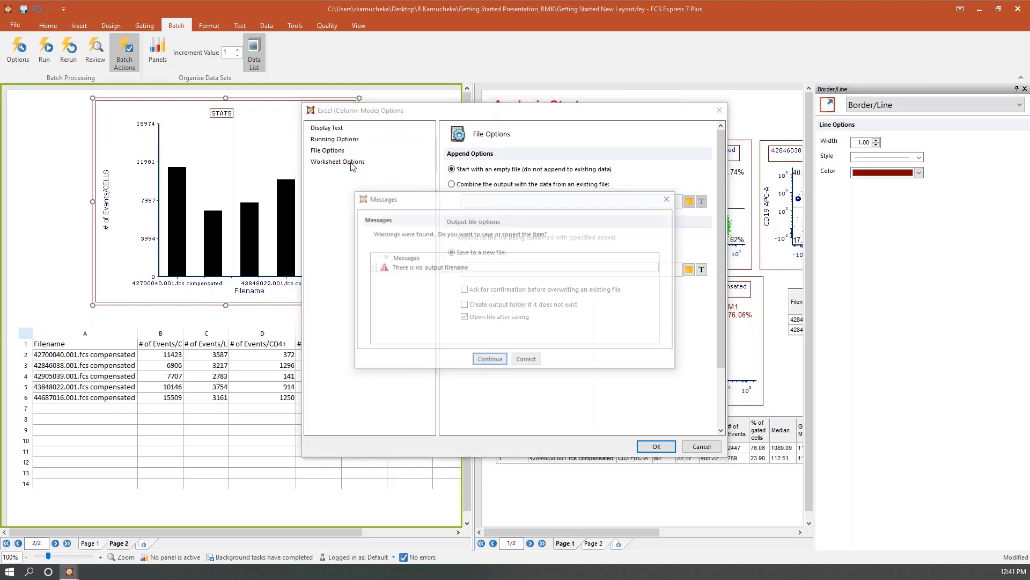
pyautogui.click(526, 360)
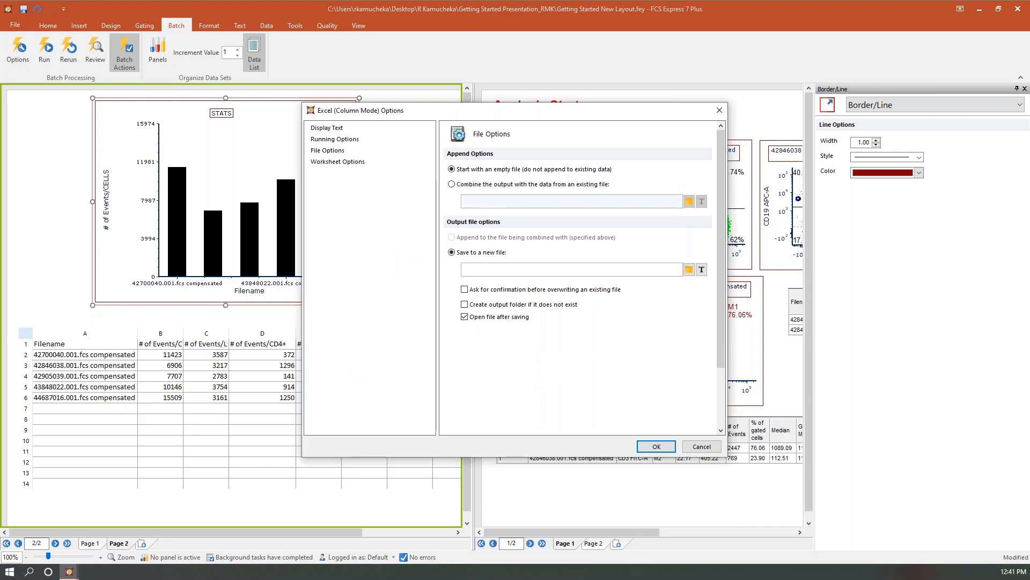
pyautogui.click(690, 270)
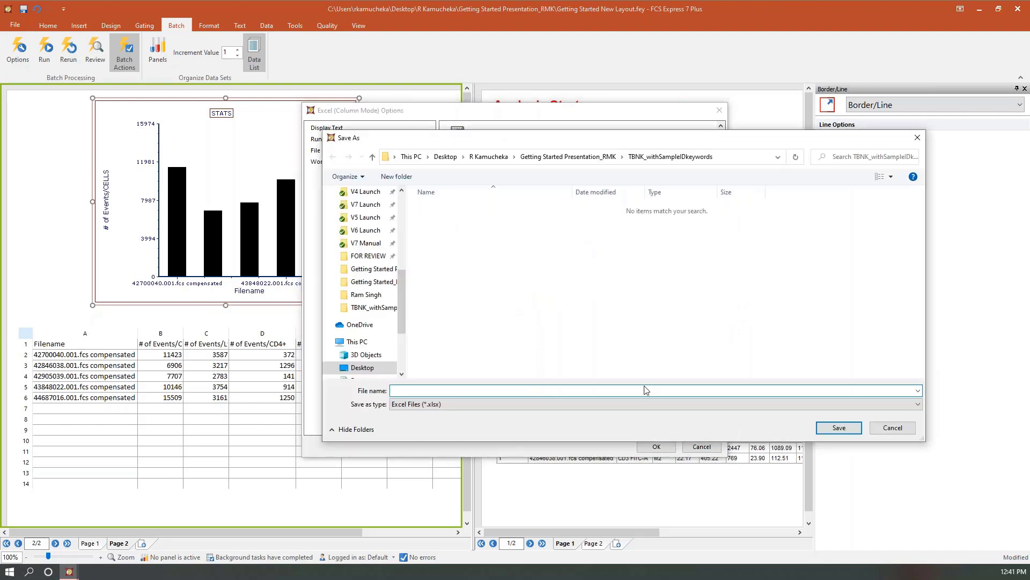
pyautogui.write('Getting Started')
pyautogui.click(836, 431)
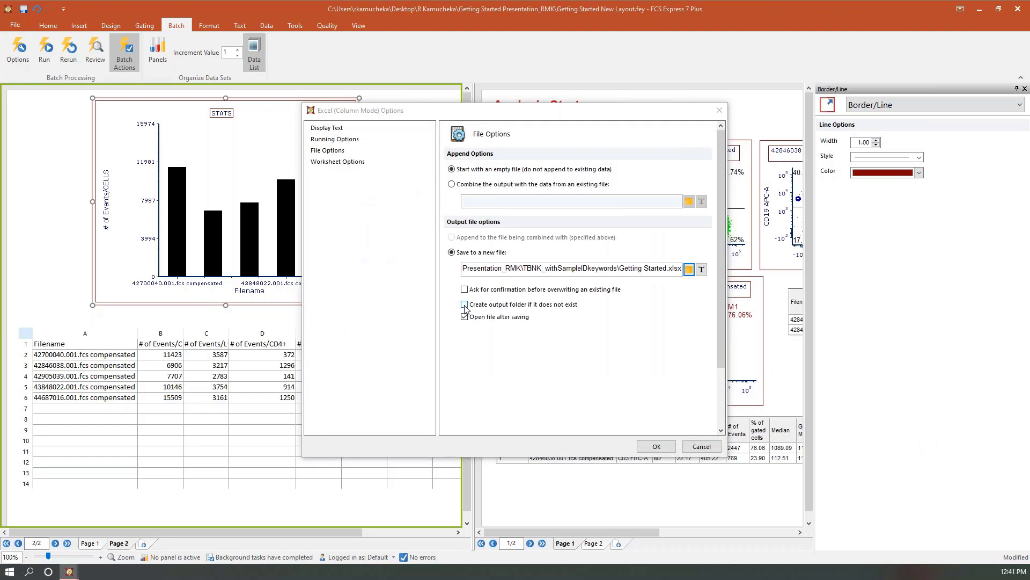
# Leave output folder creation off, check the worksheet options, and accept the Excel (Column Mode) report
pyautogui.click(465, 305)
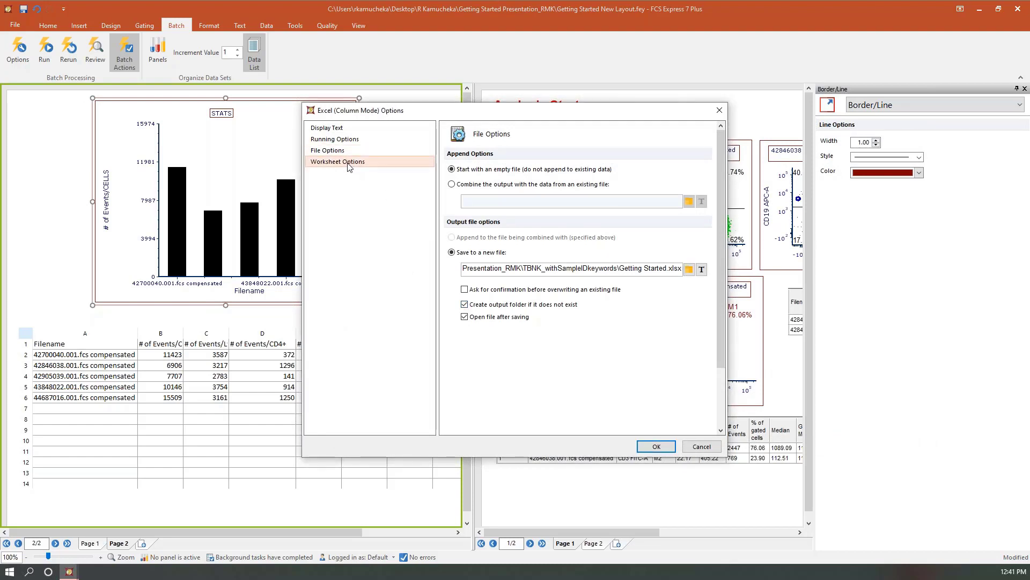
pyautogui.click(464, 304)
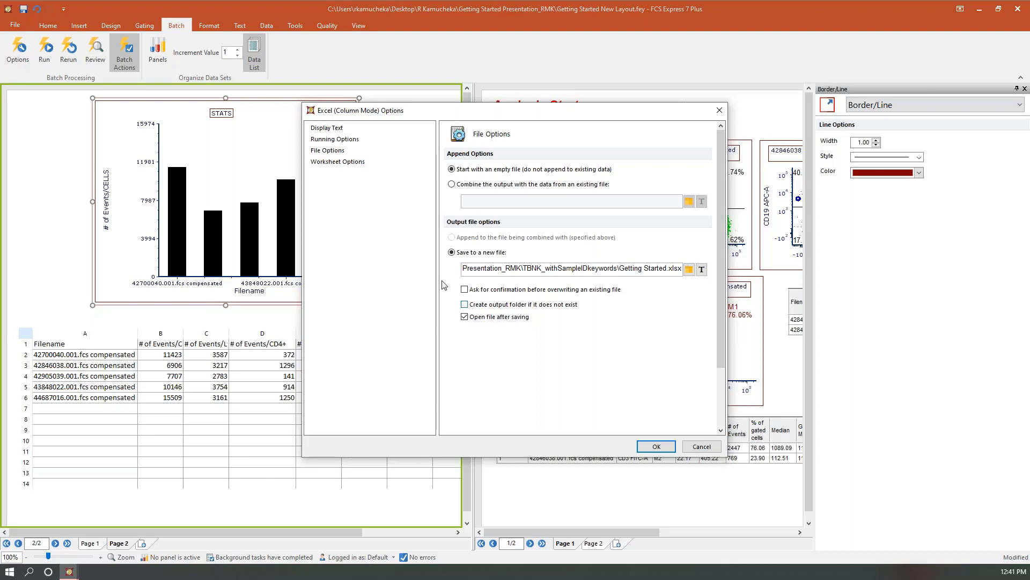
pyautogui.click(343, 162)
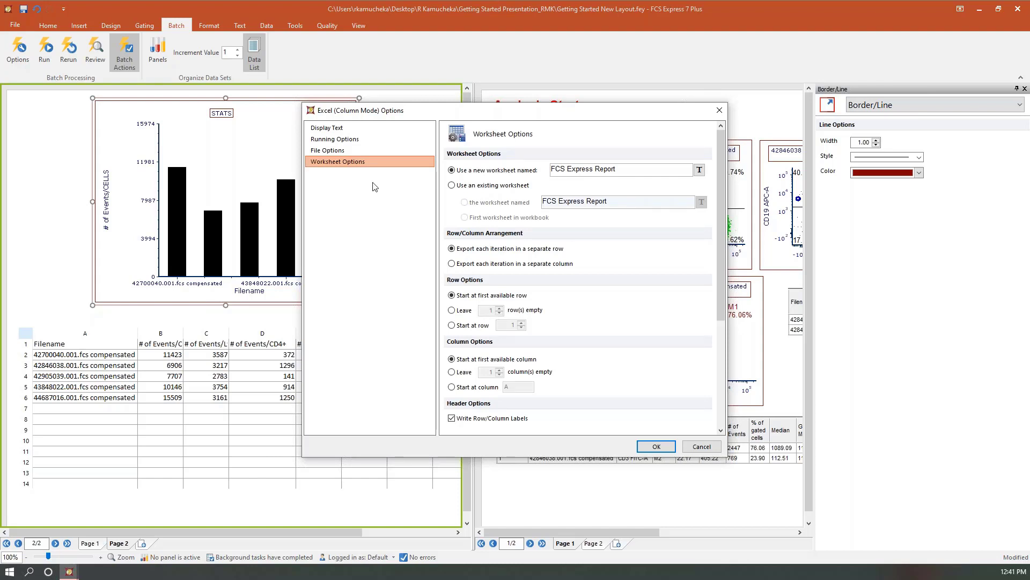
pyautogui.click(670, 448)
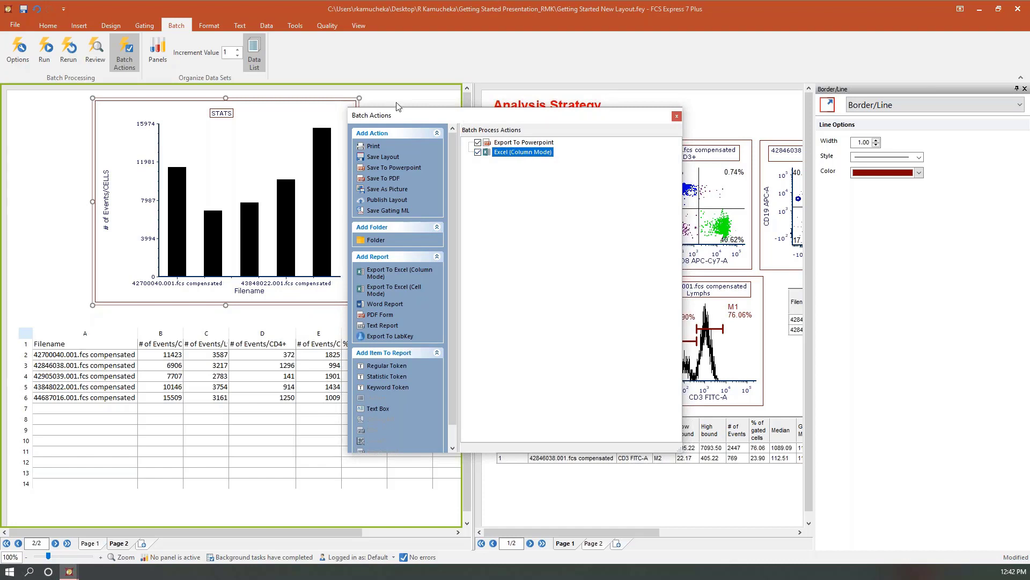
# Switch the layout to the One Page view and display page 1
pyautogui.click(357, 24)
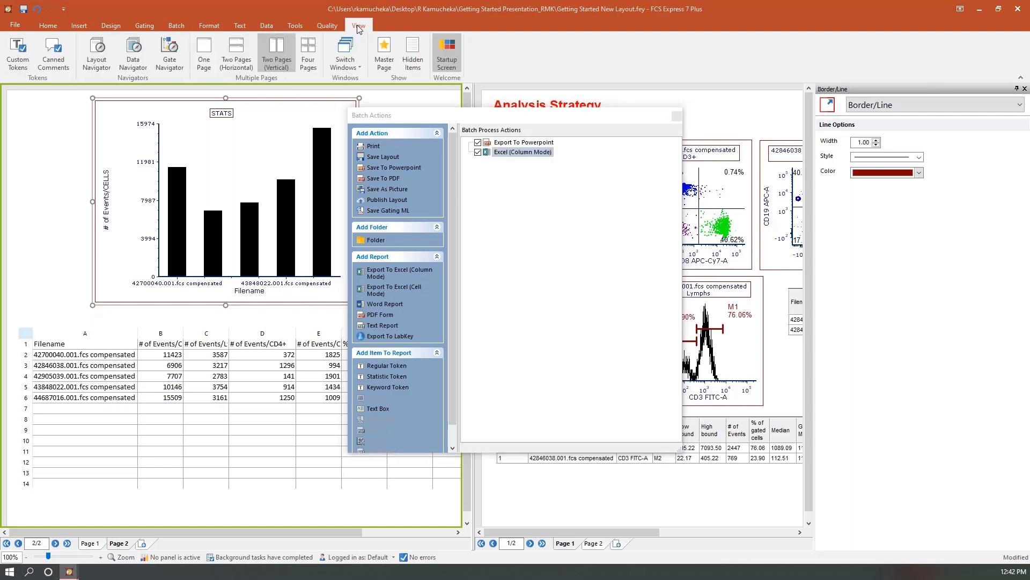
pyautogui.click(203, 52)
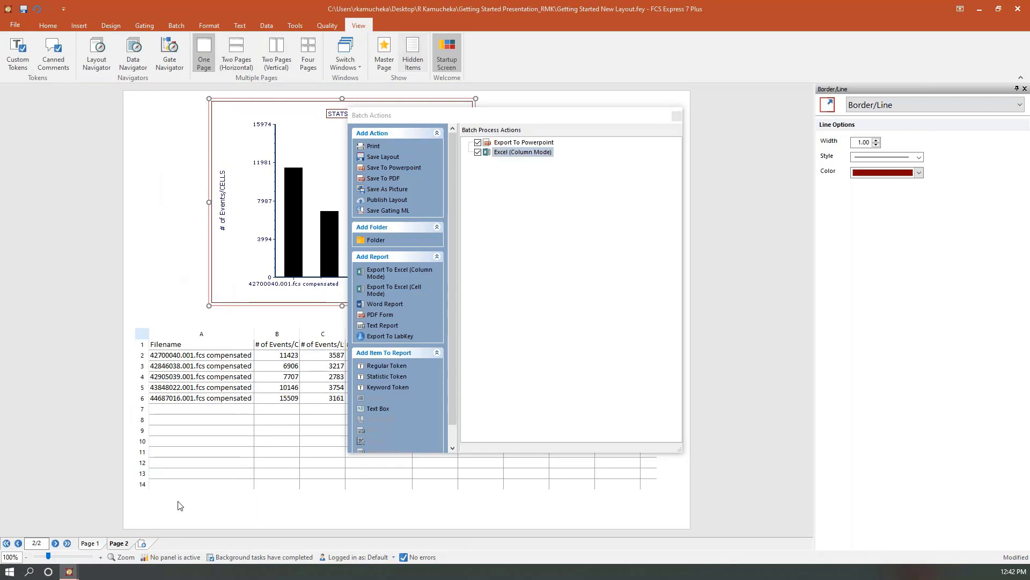
pyautogui.click(89, 544)
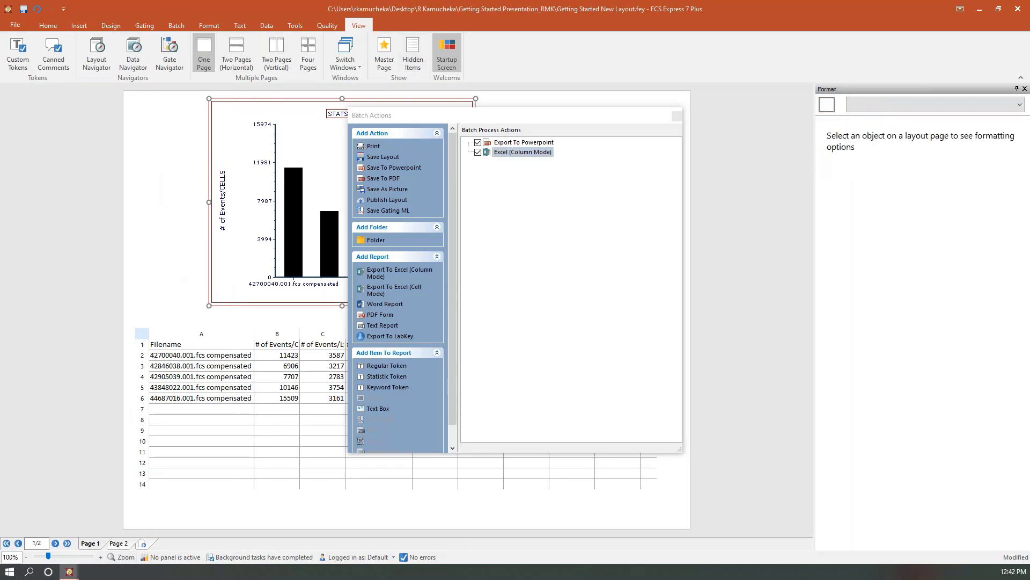
# Close the Data List and dock the Batch Actions window above the formatting options, clear of the plots
pyautogui.click(541, 118)
pyautogui.moveTo(740, 145); pyautogui.dragTo(828, 158)
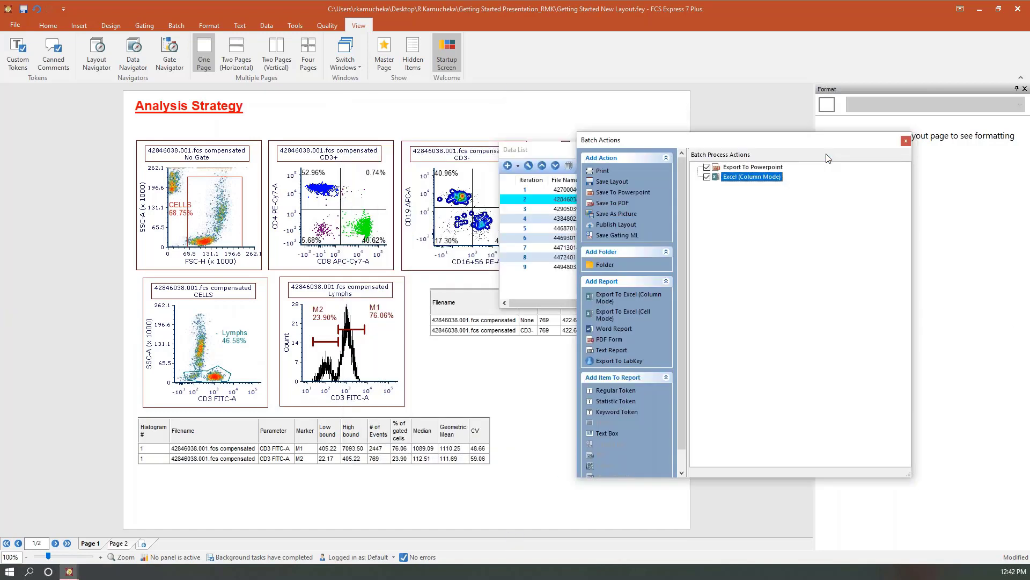
pyautogui.click(566, 150)
pyautogui.click(645, 151)
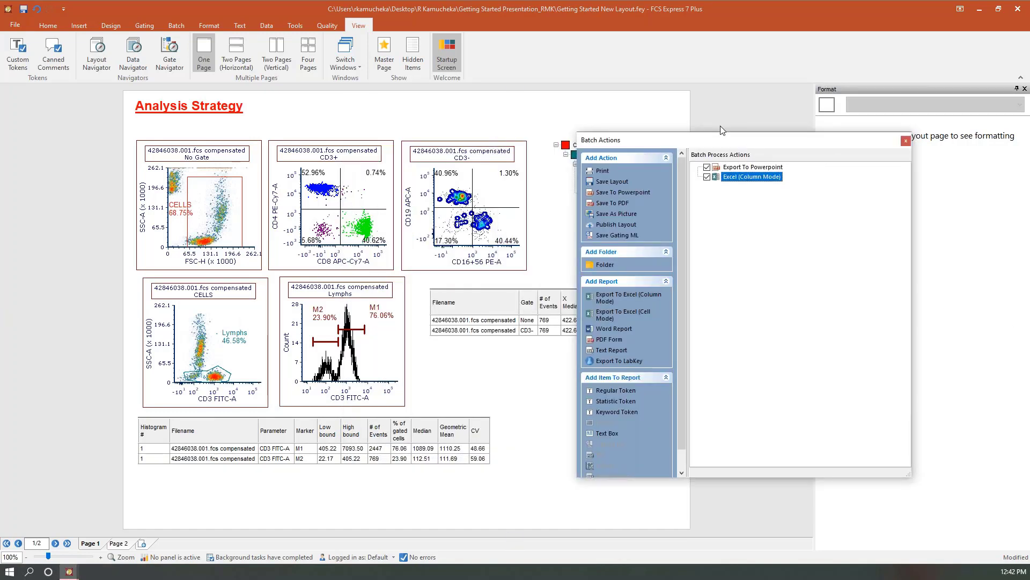
pyautogui.moveTo(720, 139); pyautogui.dragTo(921, 302)
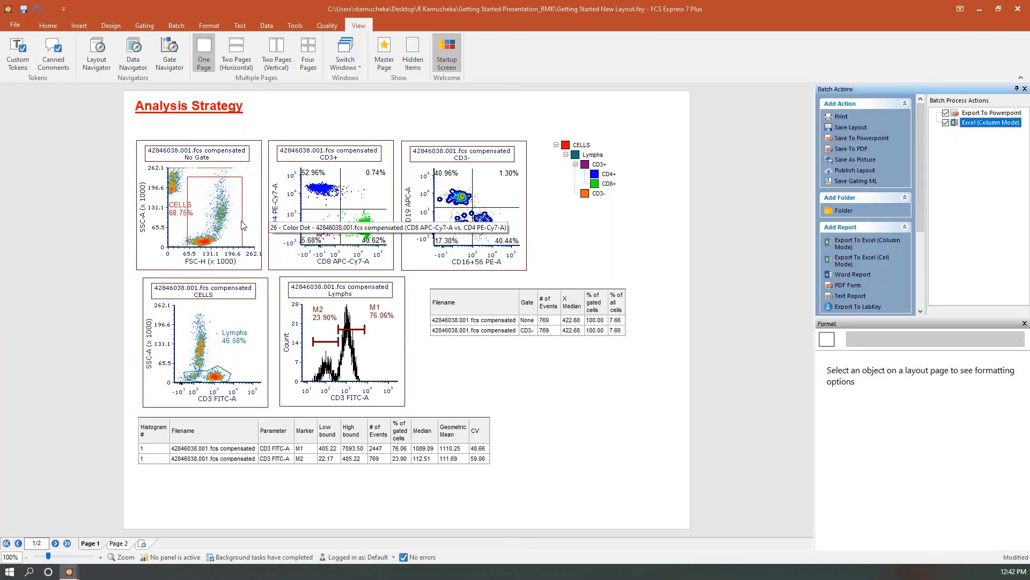
# Add statistic tokens from the No Gate density plot to the Excel (Column Mode) report, selecting gates CD3+, CD4+ and CD8+
pyautogui.moveTo(243, 226); pyautogui.dragTo(991, 127)
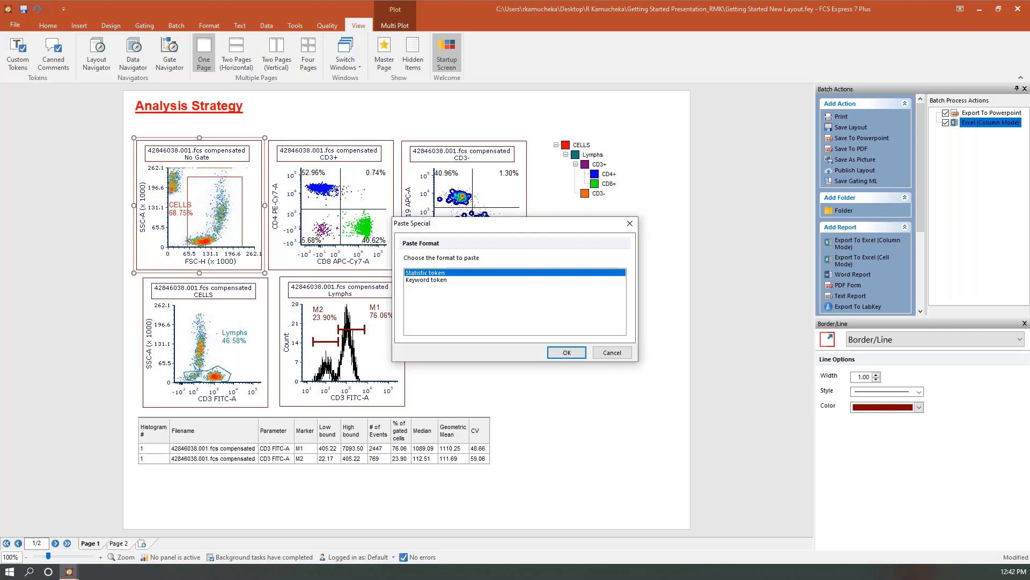
pyautogui.click(568, 353)
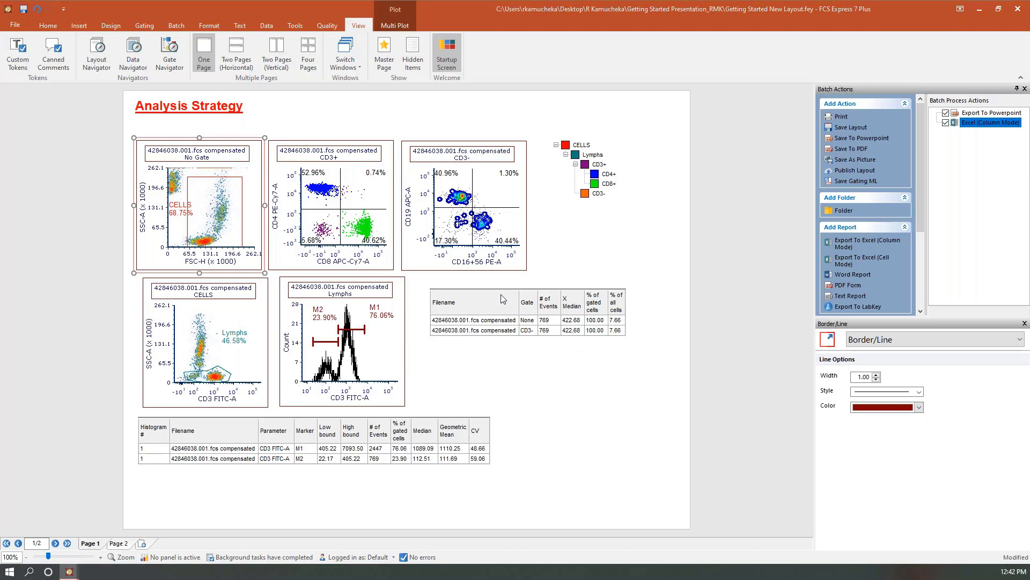
pyautogui.click(464, 192)
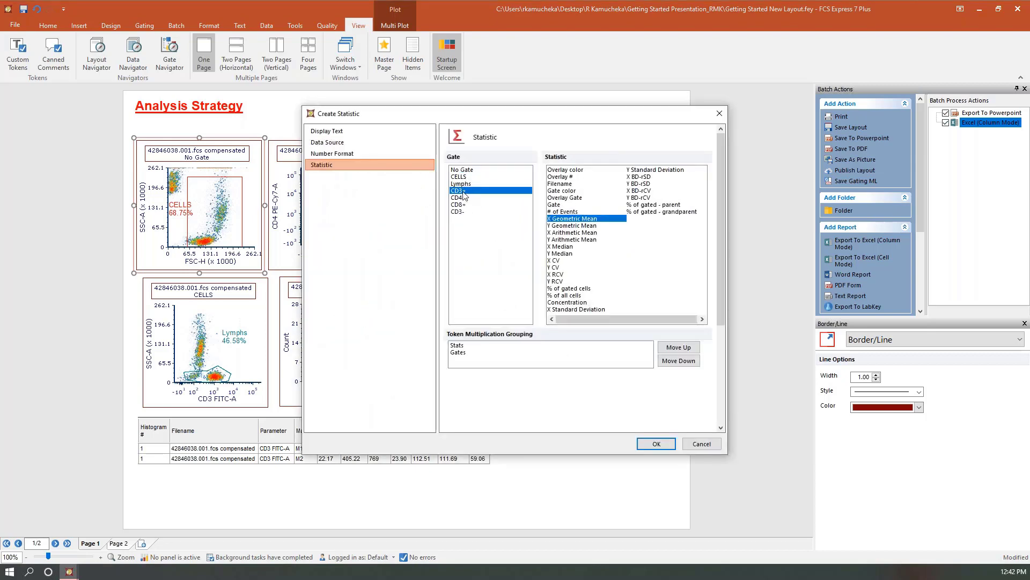
pyautogui.keyDown('ctrl'); pyautogui.click(464, 198); pyautogui.keyUp('ctrl')
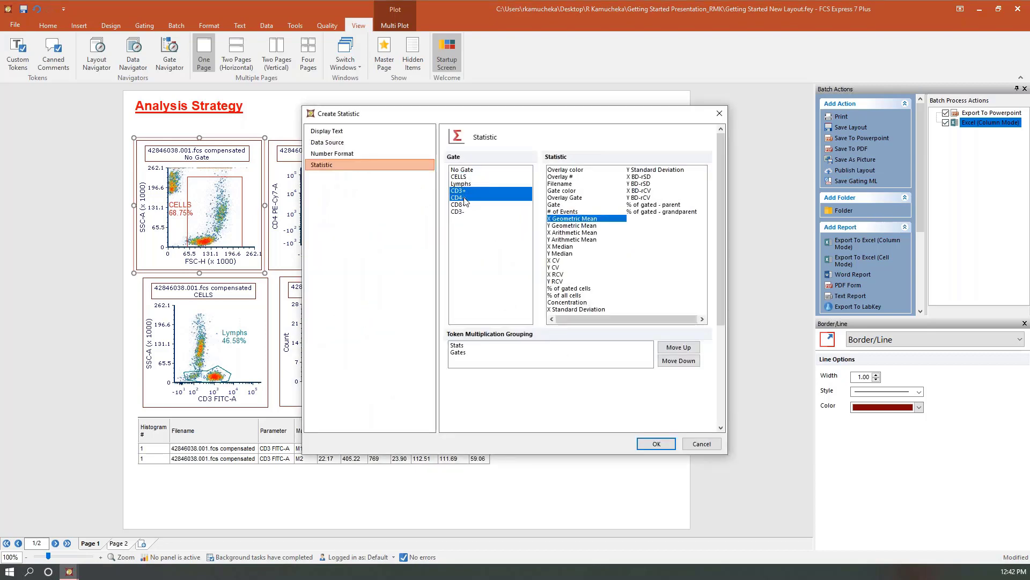
pyautogui.keyDown('ctrl'); pyautogui.click(465, 205); pyautogui.keyUp('ctrl')
# Select the statistics # of Events, % of gated cells and % of all cells, and create the tokens
pyautogui.keyDown('ctrl'); pyautogui.click(570, 212); pyautogui.keyUp('ctrl')
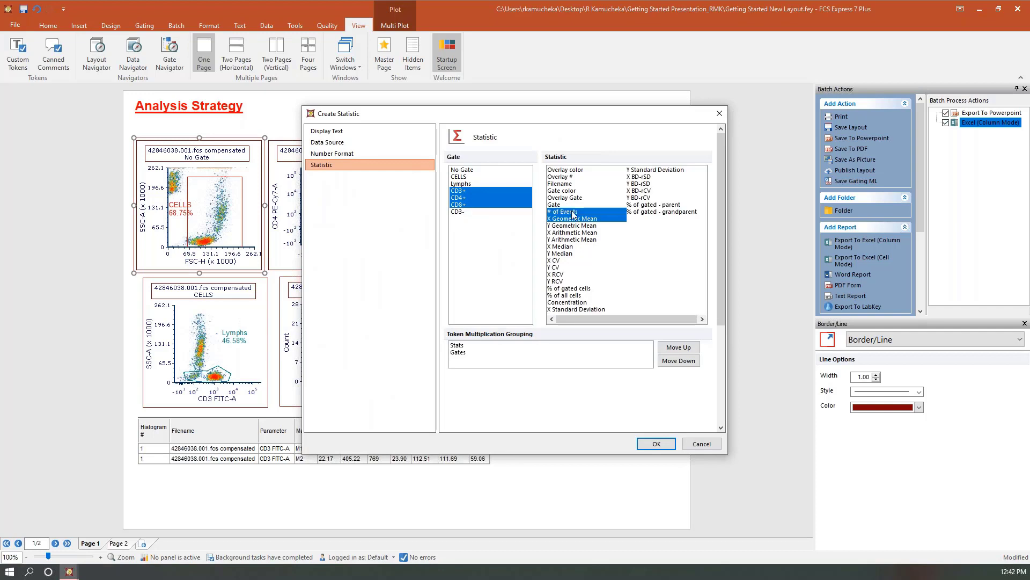
pyautogui.keyDown('ctrl'); pyautogui.click(576, 213); pyautogui.keyUp('ctrl')
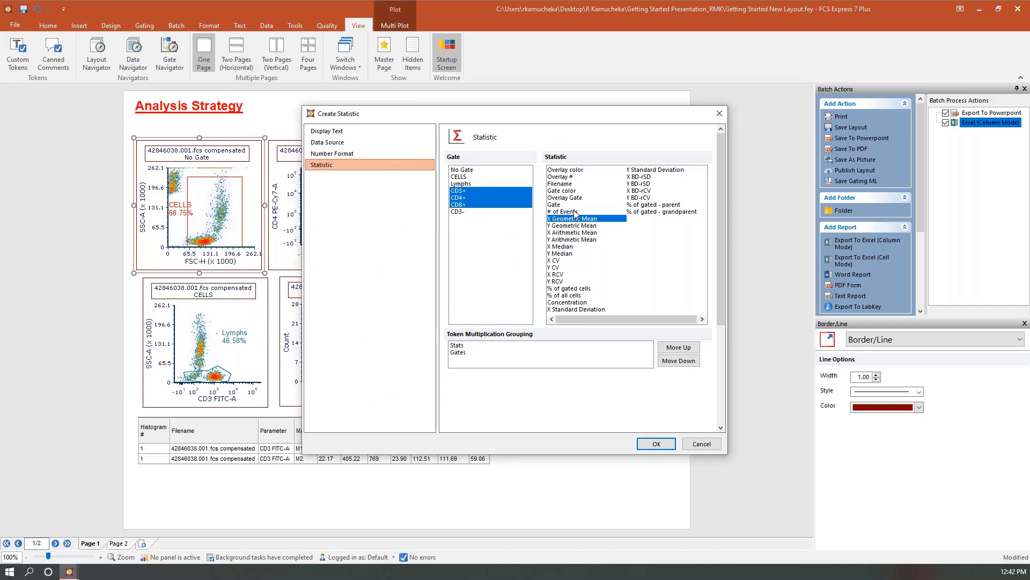
pyautogui.click(575, 213)
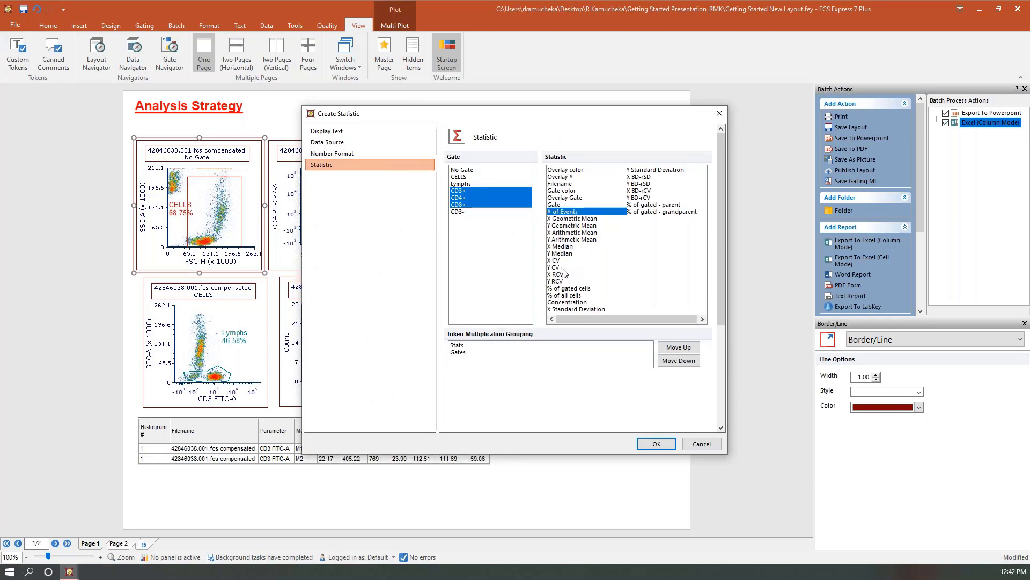
pyautogui.keyDown('ctrl'); pyautogui.click(569, 289); pyautogui.keyUp('ctrl')
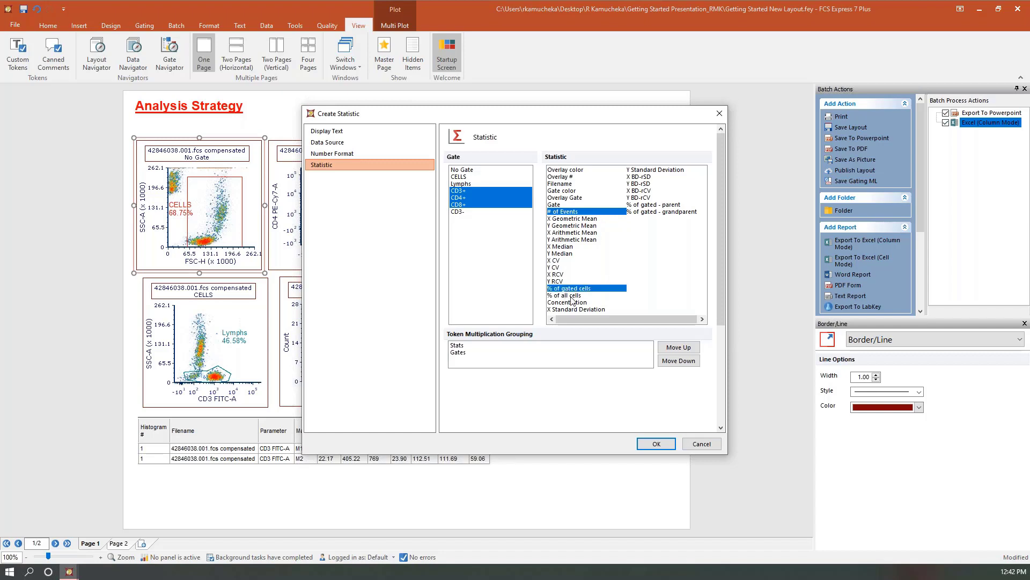
pyautogui.keyDown('ctrl'); pyautogui.click(571, 296); pyautogui.keyUp('ctrl')
pyautogui.click(655, 444)
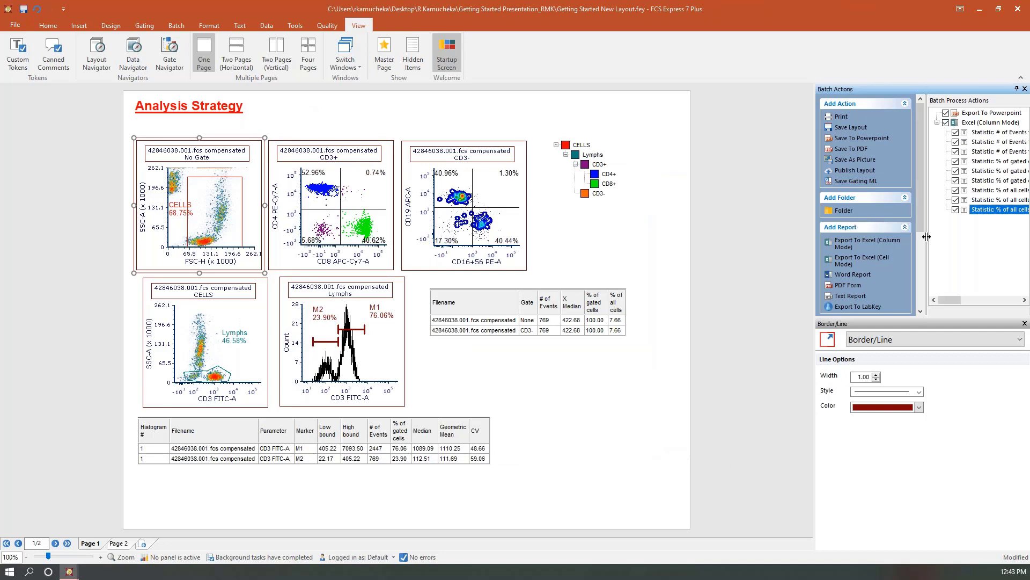
# Undock the Batch Actions window to review the report's statistic tokens, and close it
pyautogui.moveTo(923, 94); pyautogui.dragTo(495, 128)
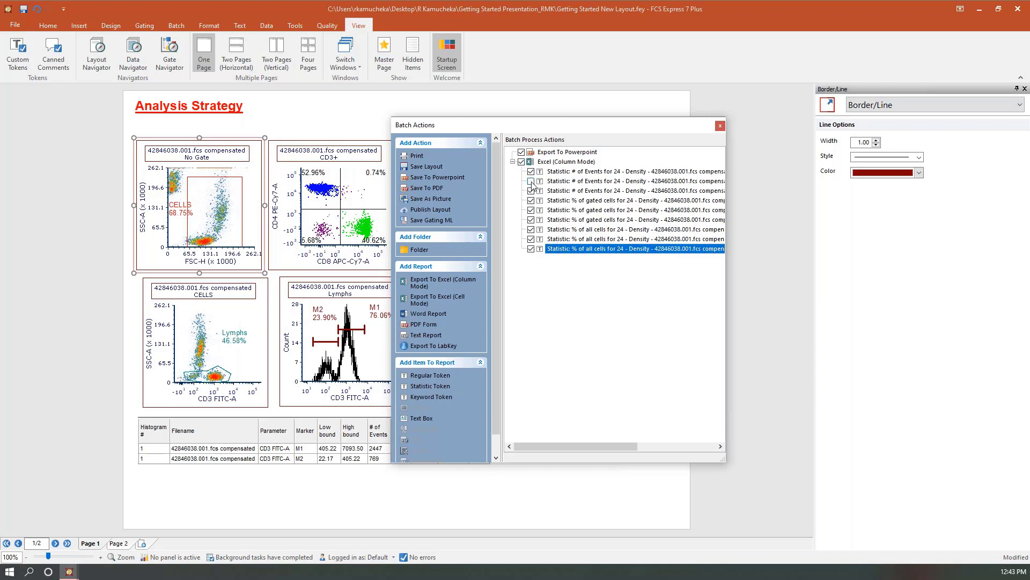
pyautogui.click(720, 125)
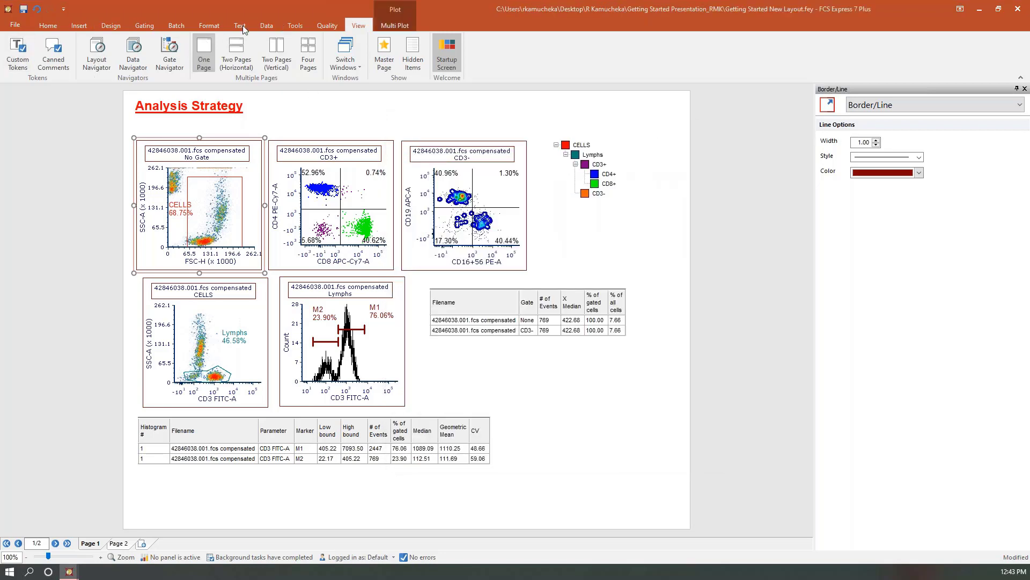
# Open the batch processing options to review the iteration, pause and completion settings
pyautogui.click(175, 25)
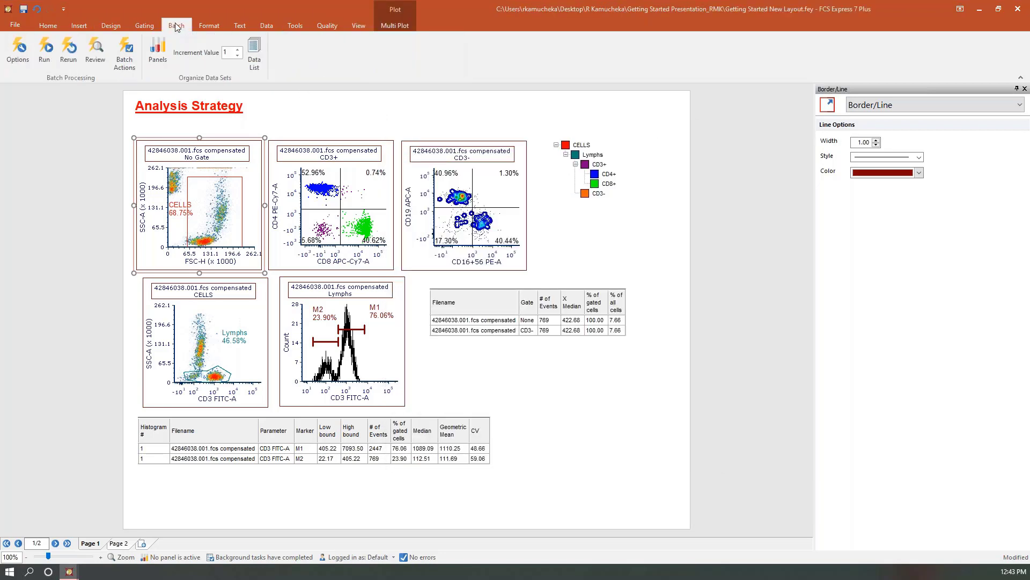
pyautogui.click(24, 53)
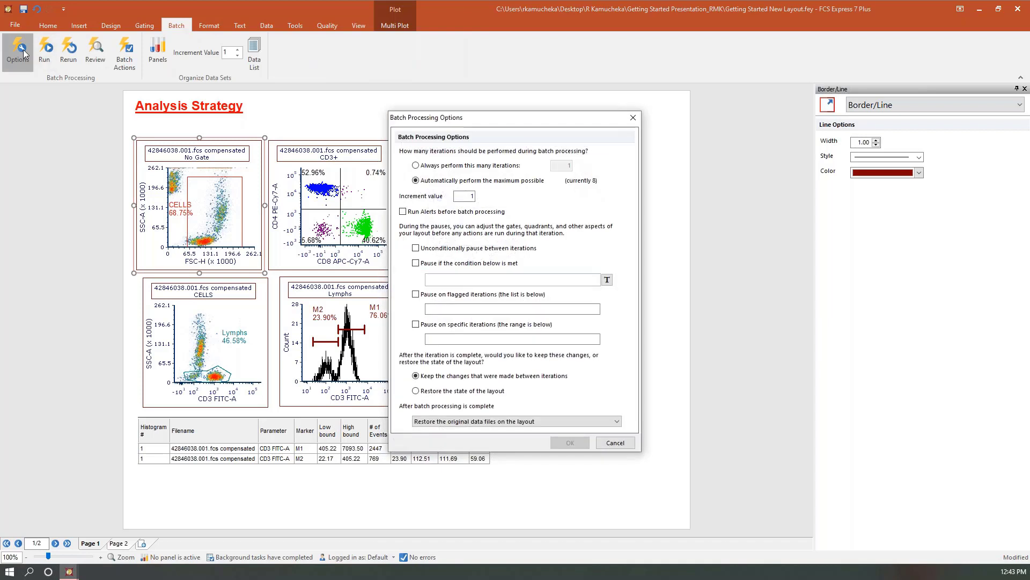
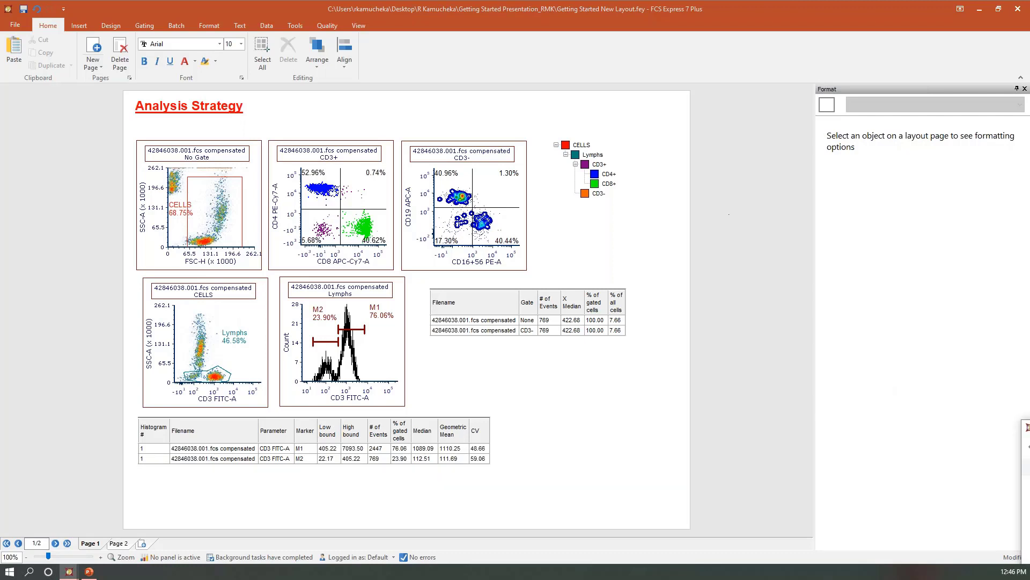
# Save the layout with unlinked data in New folder as Getting Started New Layout Template.fey
pyautogui.hotkey('ctrl', 's')
pyautogui.moveTo(713, 233); pyautogui.dragTo(677, 120)
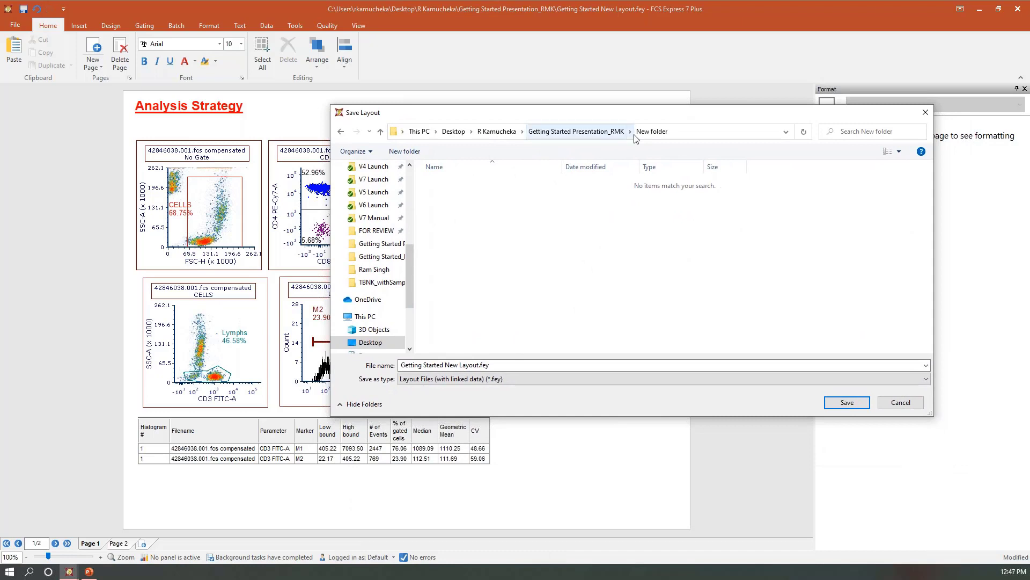
pyautogui.click(585, 379)
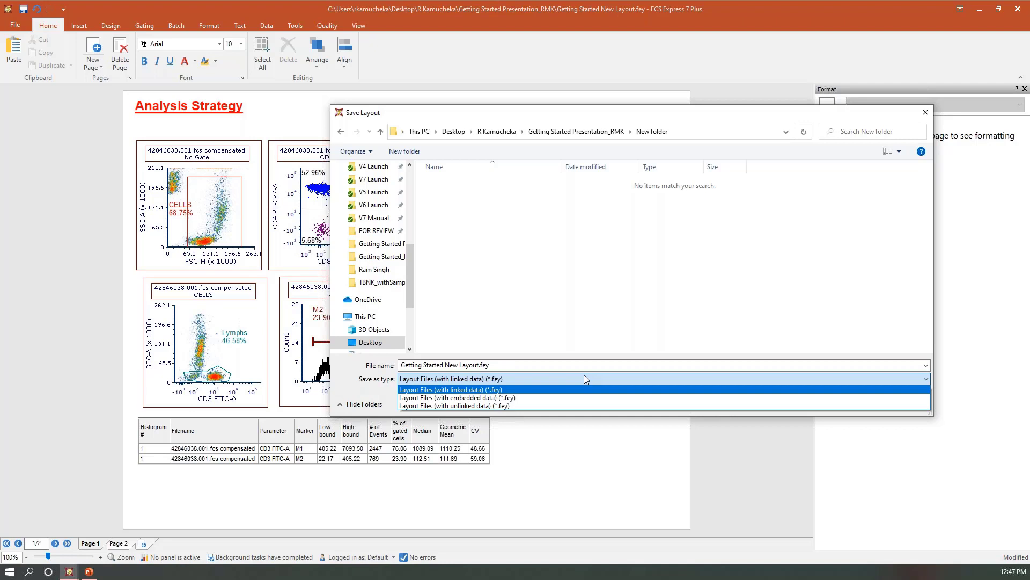
pyautogui.click(570, 404)
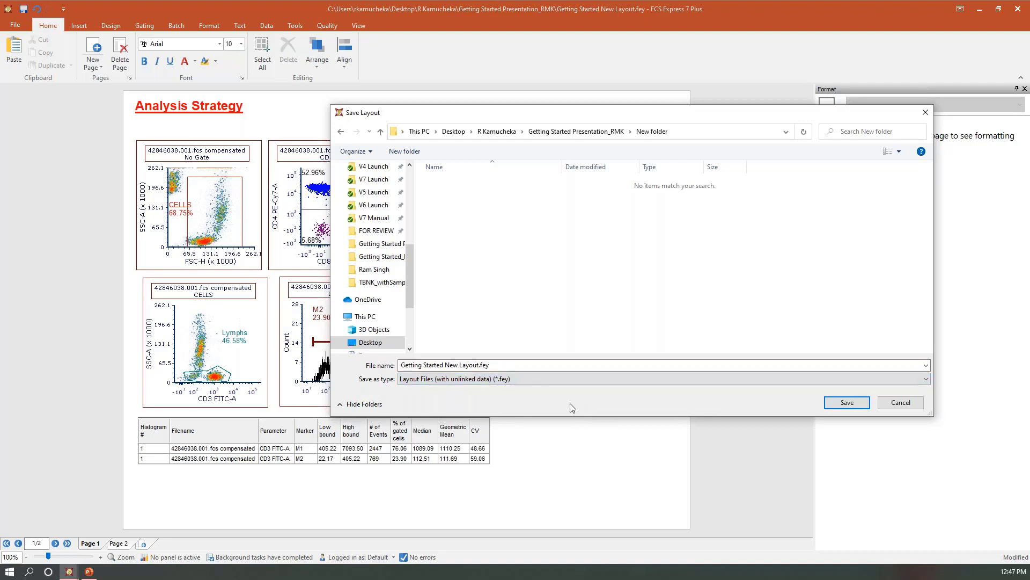
pyautogui.click(468, 367)
pyautogui.hotkey('ctrl', 'a')
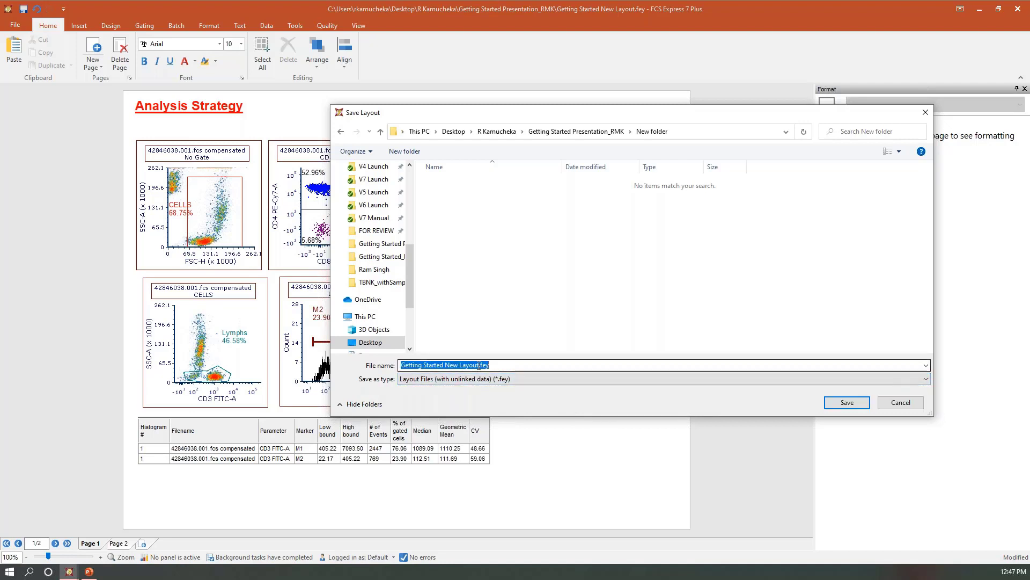
pyautogui.click(479, 366)
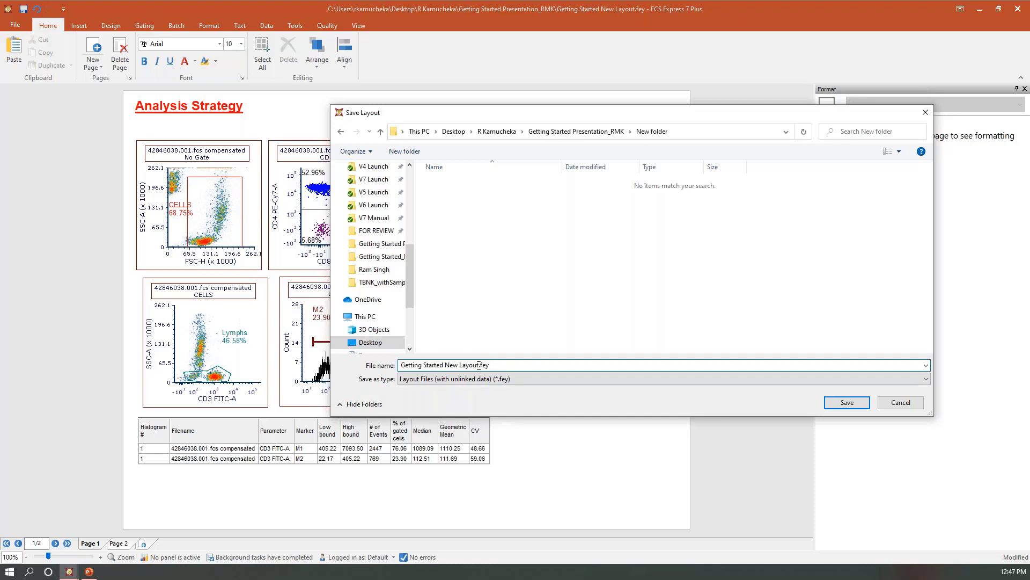
pyautogui.write('Template')
pyautogui.click(837, 403)
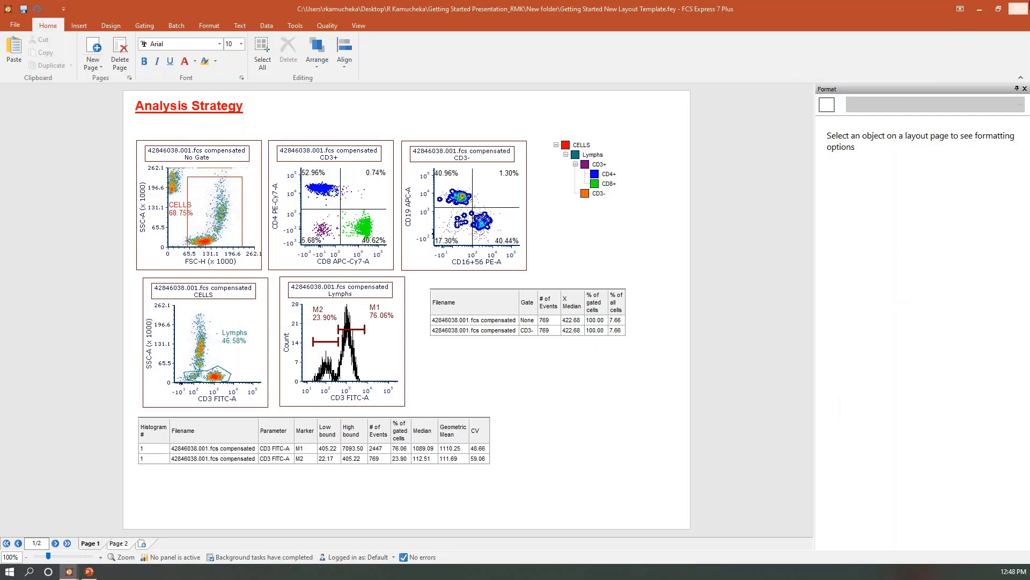
# Close the layout and load Getting Started New Layout Template.fey from New folder
pyautogui.click(1019, 9)
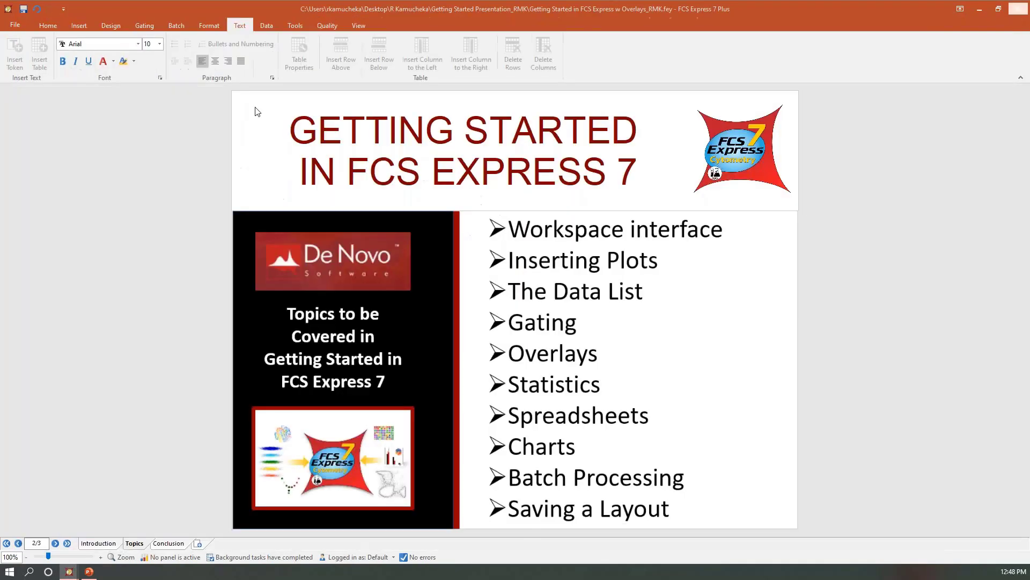
pyautogui.click(16, 26)
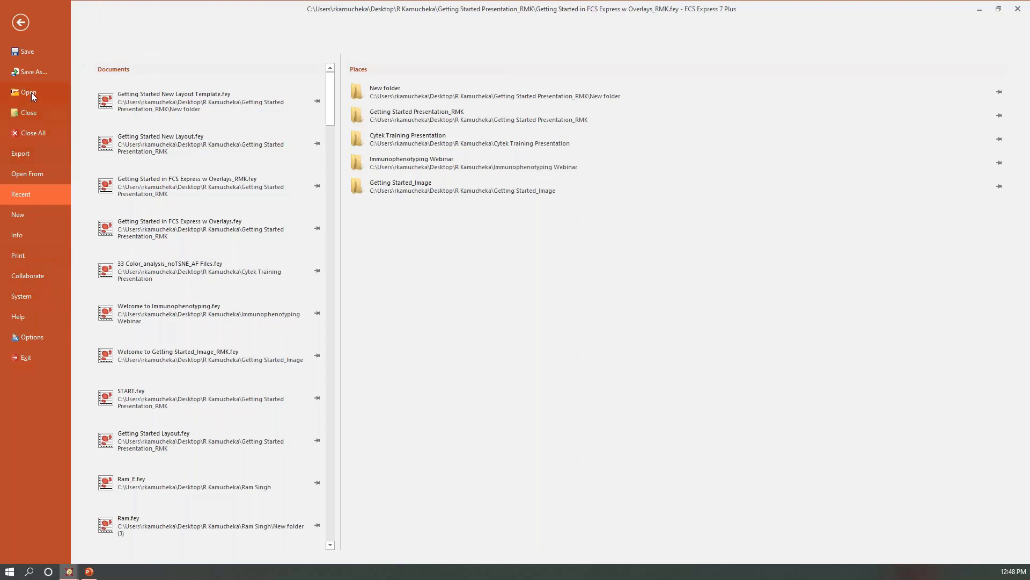
pyautogui.press('Escape')
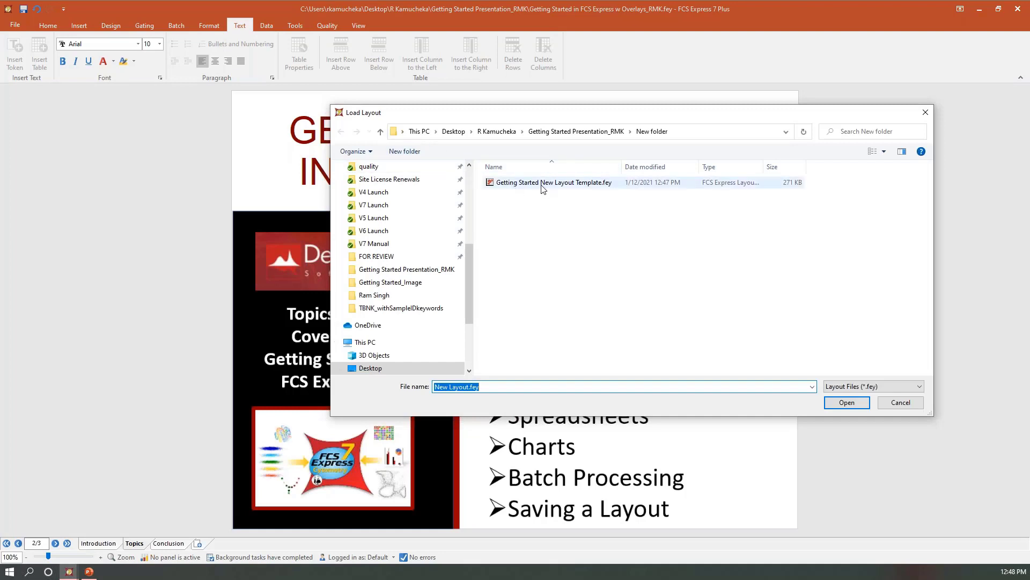
pyautogui.click(542, 183)
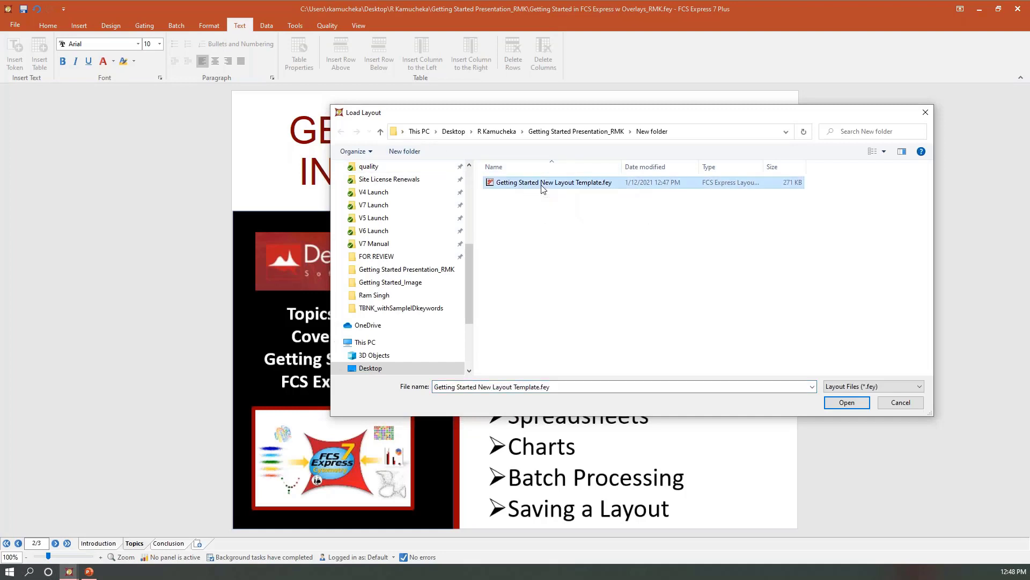
pyautogui.click(847, 402)
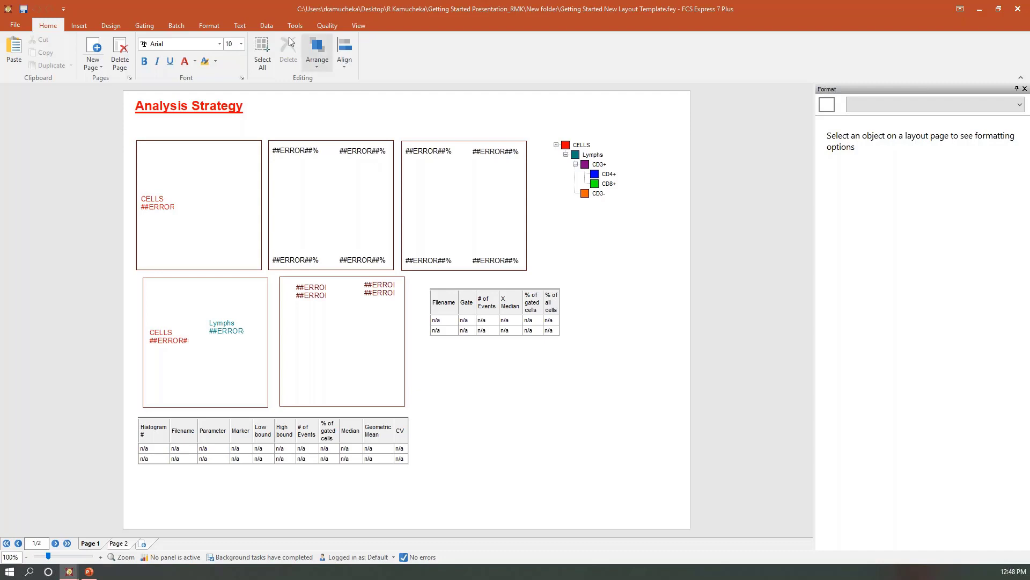
# Add the FCS files 42700040.001.fcs through 44948035.001.fcs from the TBNK_withSampleIDkeywords folder to the Data List
pyautogui.click(268, 27)
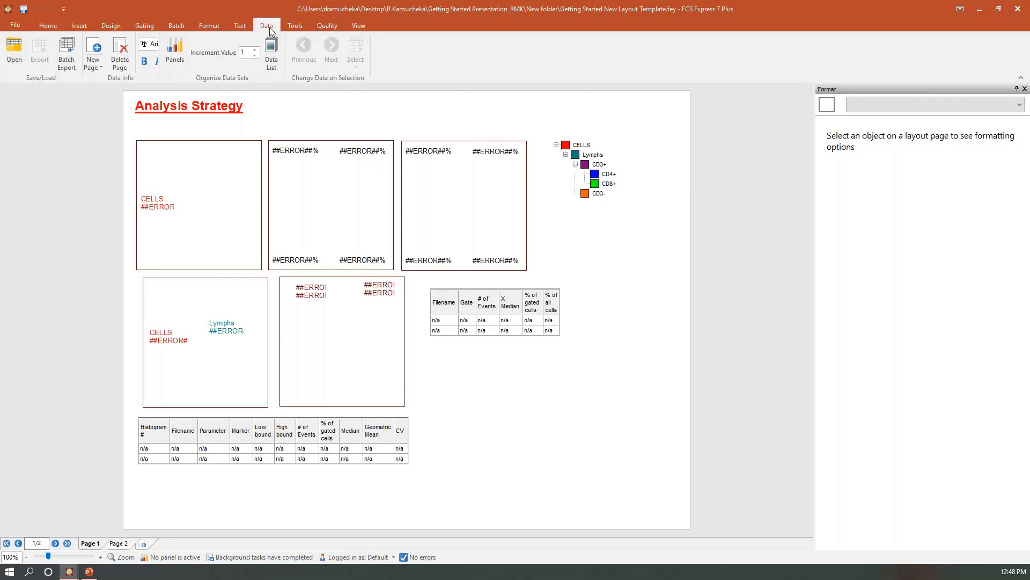
pyautogui.click(270, 61)
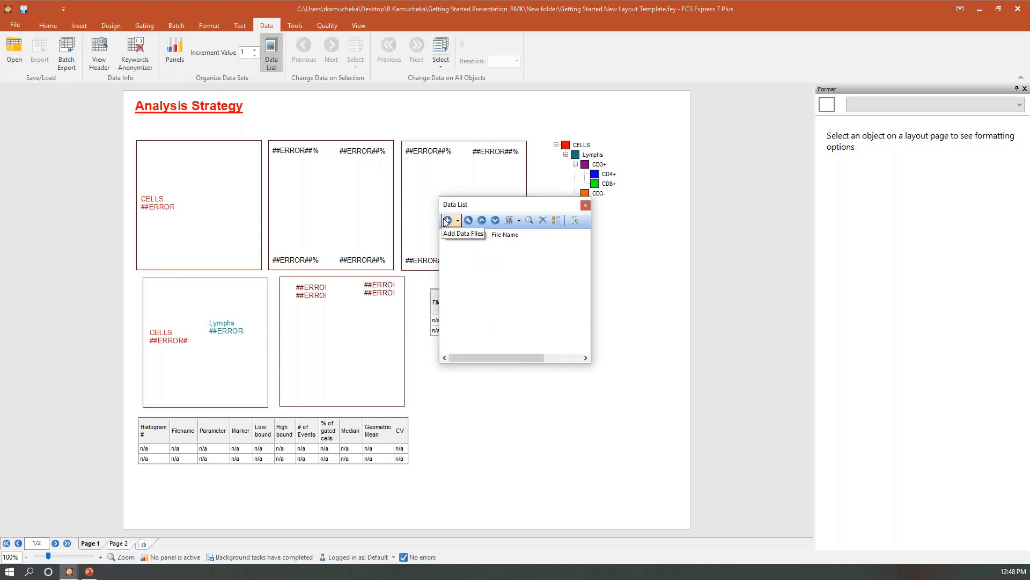
pyautogui.click(446, 221)
pyautogui.click(467, 233)
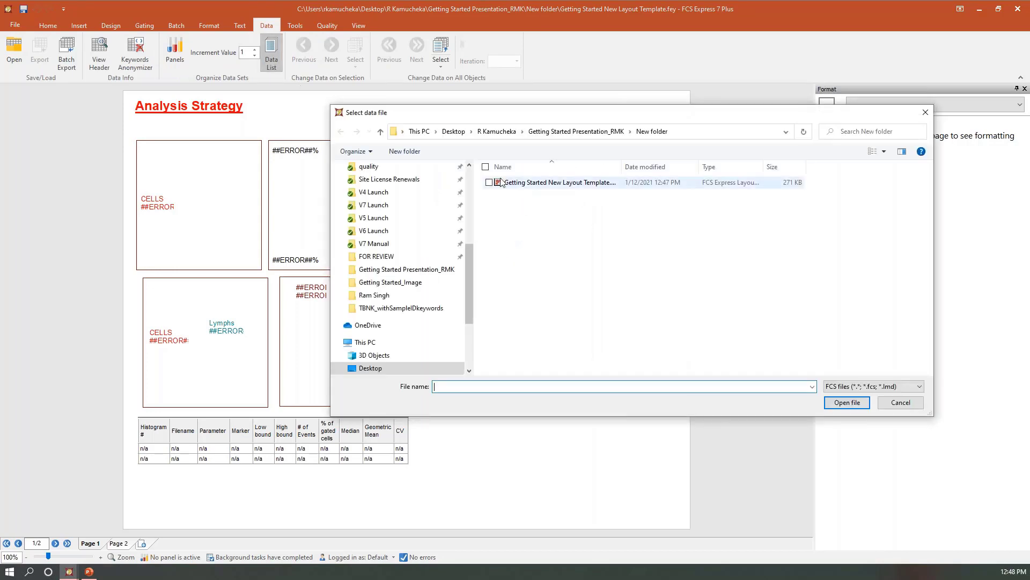
pyautogui.click(550, 133)
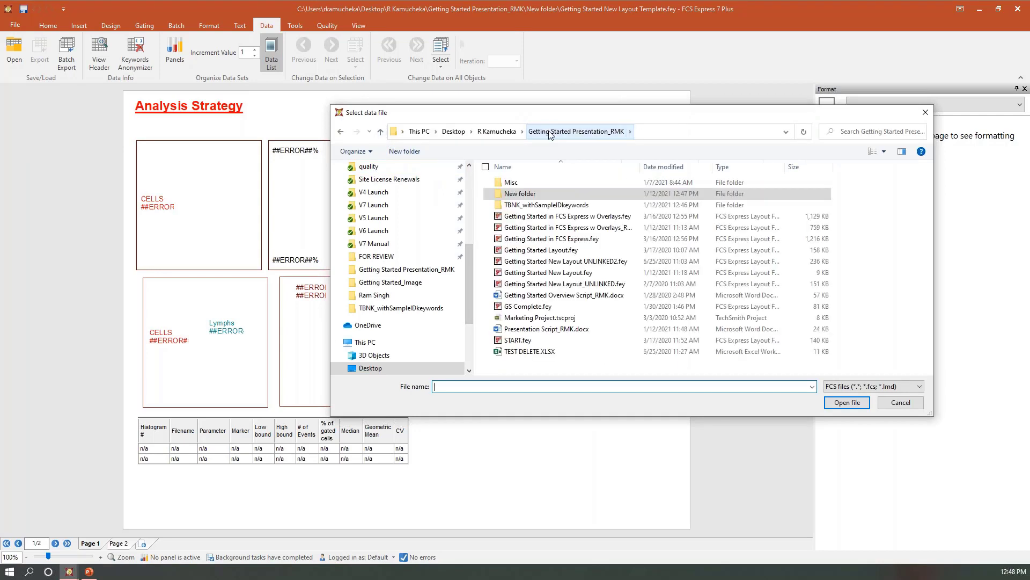
pyautogui.doubleClick(528, 205)
pyautogui.click(531, 183)
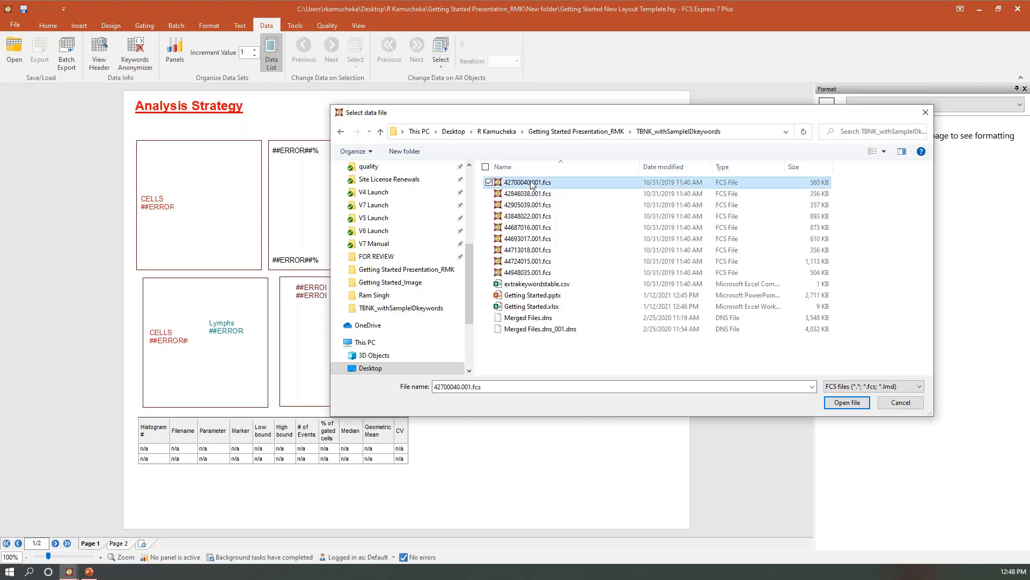
pyautogui.keyDown('shift'); pyautogui.click(549, 275); pyautogui.keyUp('shift')
pyautogui.click(848, 403)
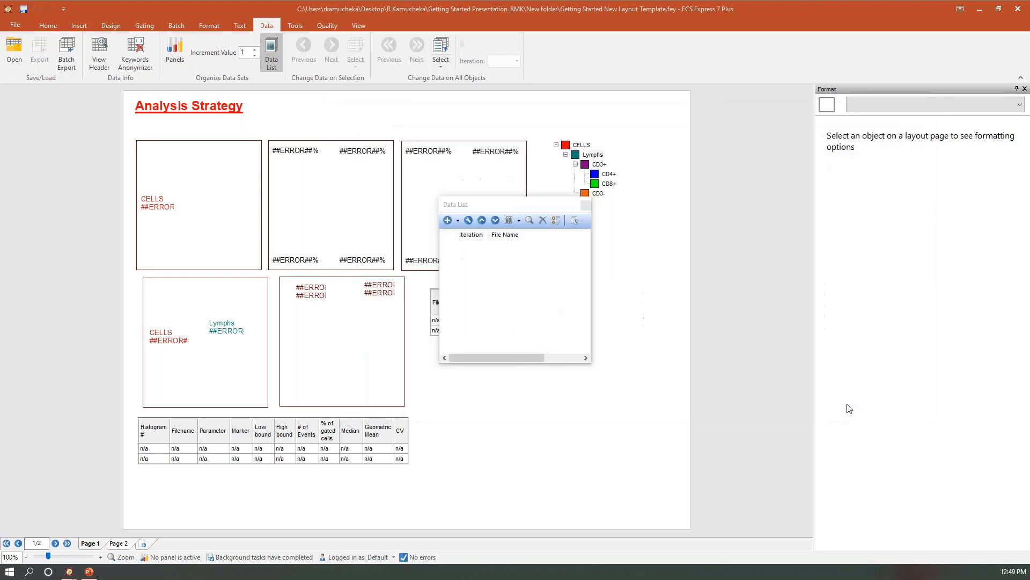
# Move the Data List clear of the plots and change the base overlay on all objects to 42700040.001.fcs
pyautogui.moveTo(532, 207); pyautogui.dragTo(709, 241)
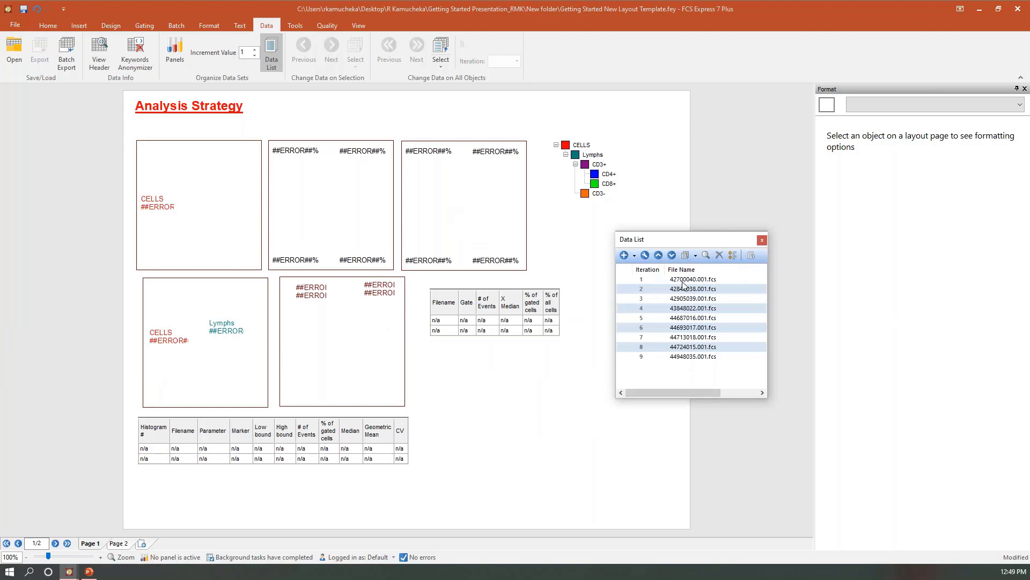
pyautogui.click(684, 281)
pyautogui.doubleClick(683, 283)
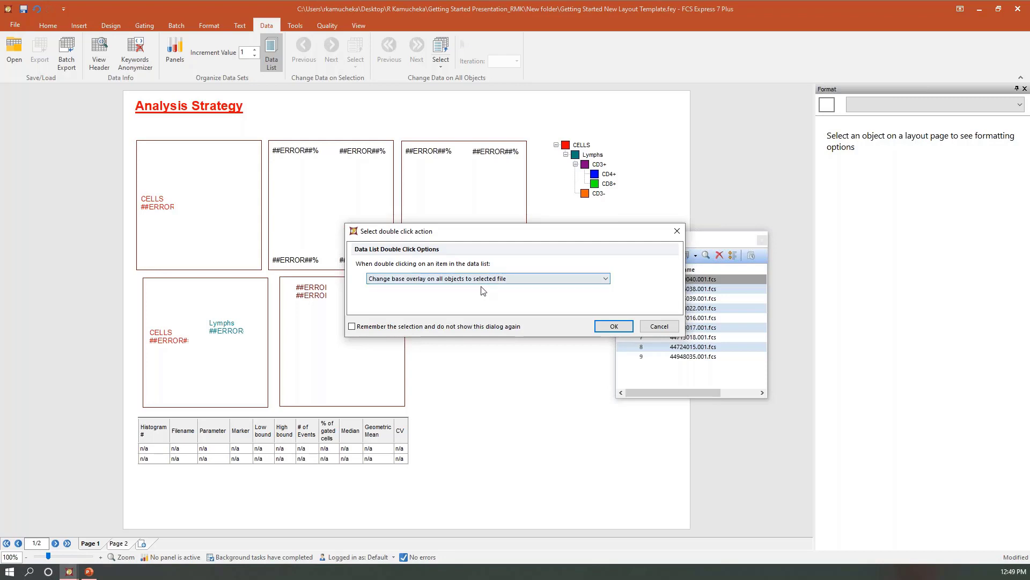
pyautogui.click(612, 327)
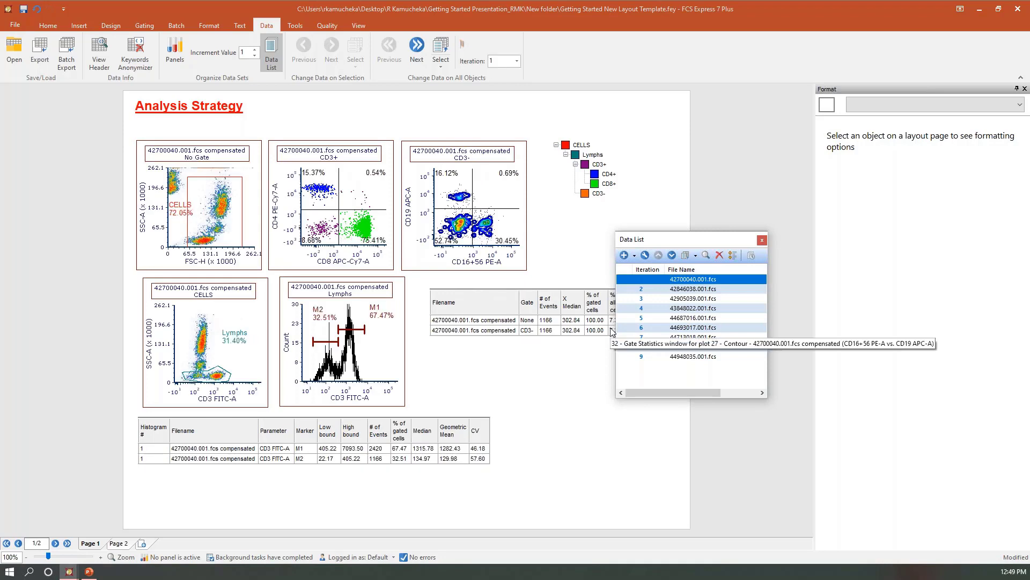
pyautogui.click(981, 327)
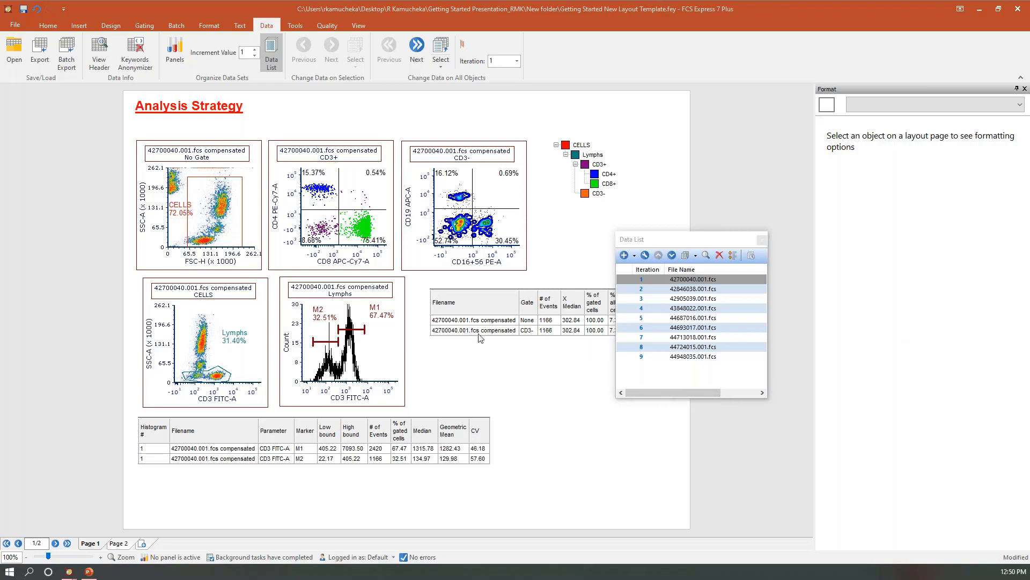
pyautogui.click(389, 348)
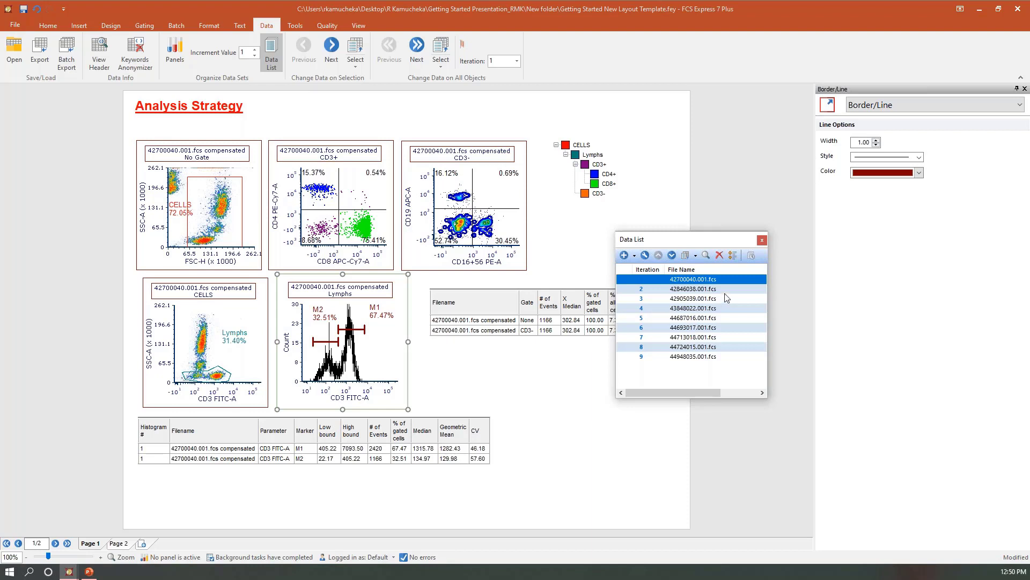
pyautogui.keyDown('shift'); pyautogui.click(706, 308); pyautogui.keyUp('shift')
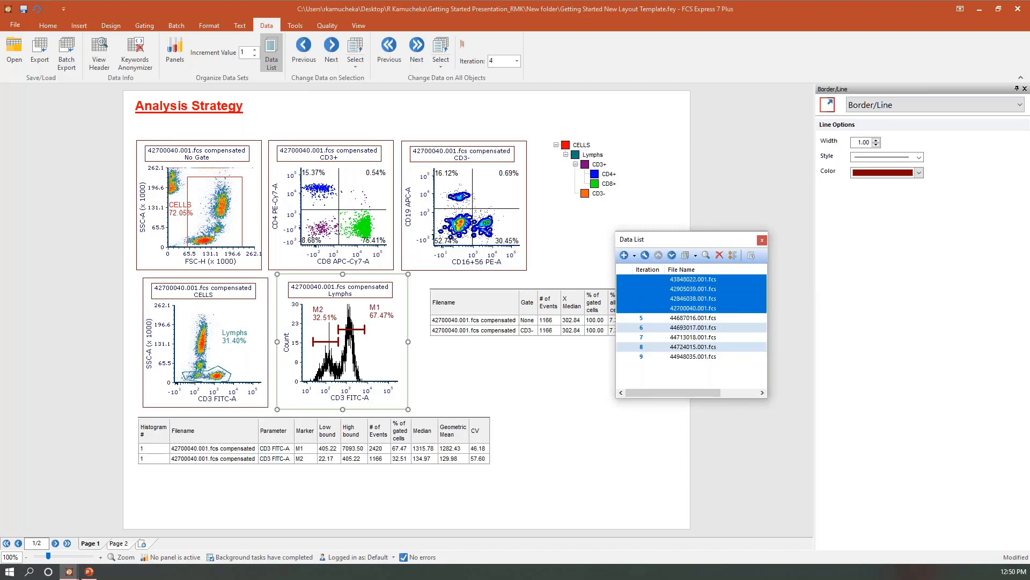
pyautogui.click(698, 291)
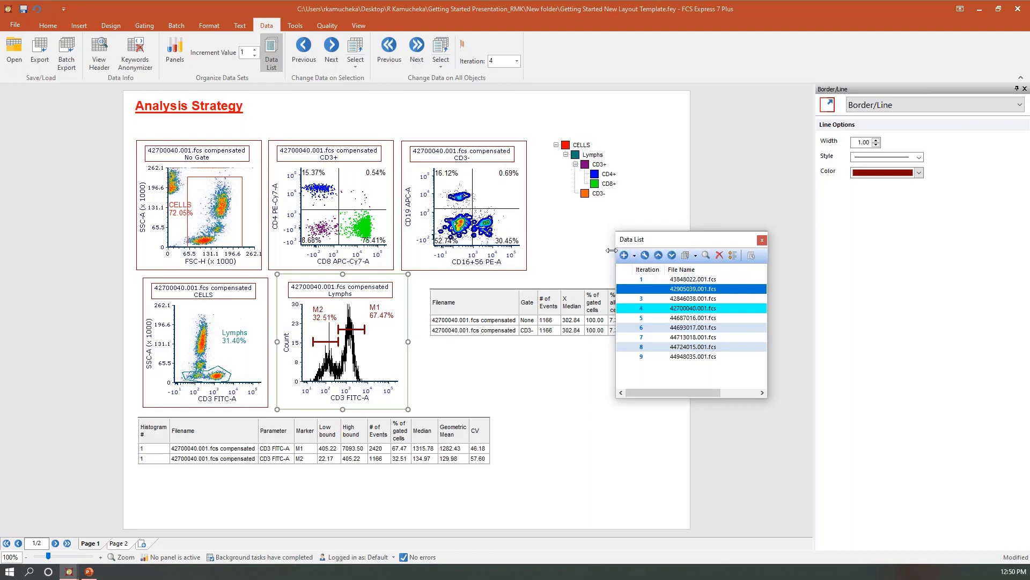
pyautogui.click(36, 9)
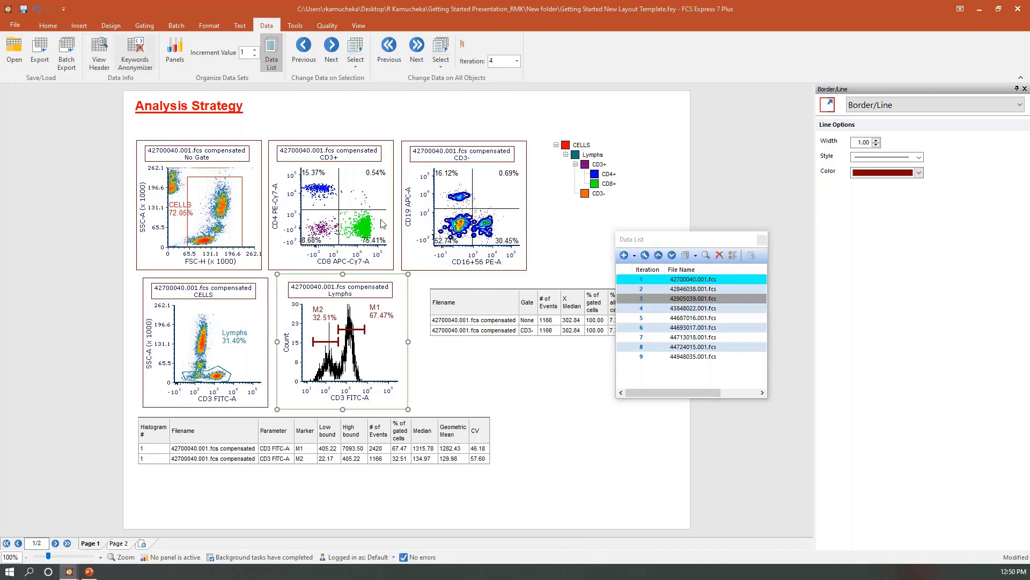
# Add the files 42846038.001.fcs through 44687016.001.fcs to the Lymphs-gated CD3 FITC-A histogram as new overlays
pyautogui.click(683, 291)
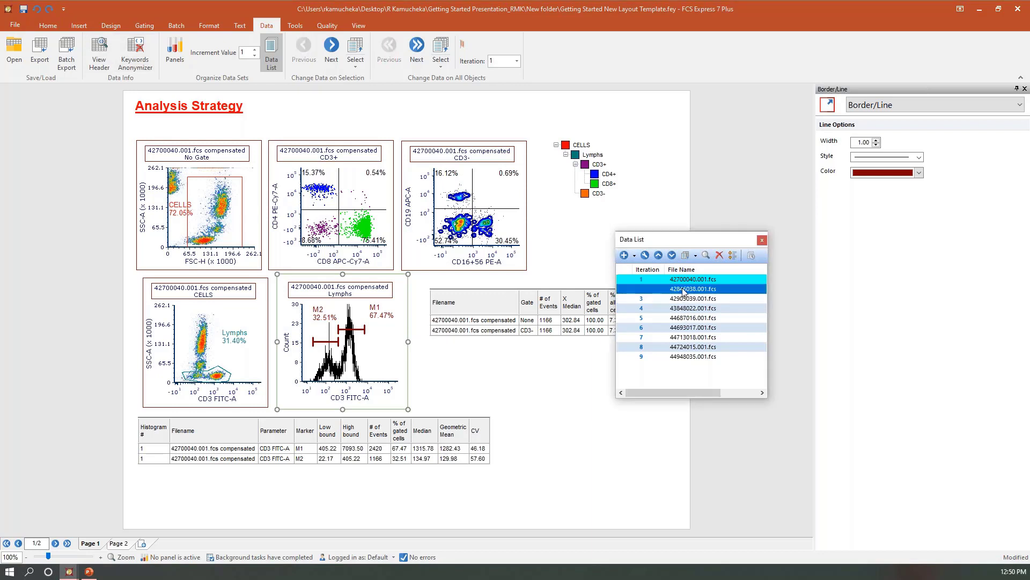
pyautogui.keyDown('shift'); pyautogui.click(693, 319); pyautogui.keyUp('shift')
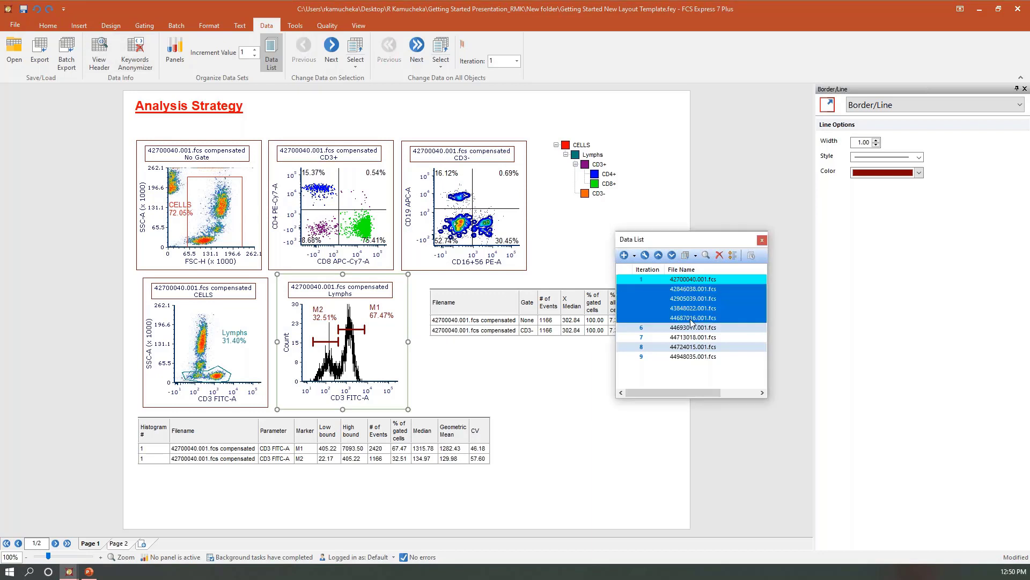
pyautogui.moveTo(693, 309); pyautogui.dragTo(369, 342)
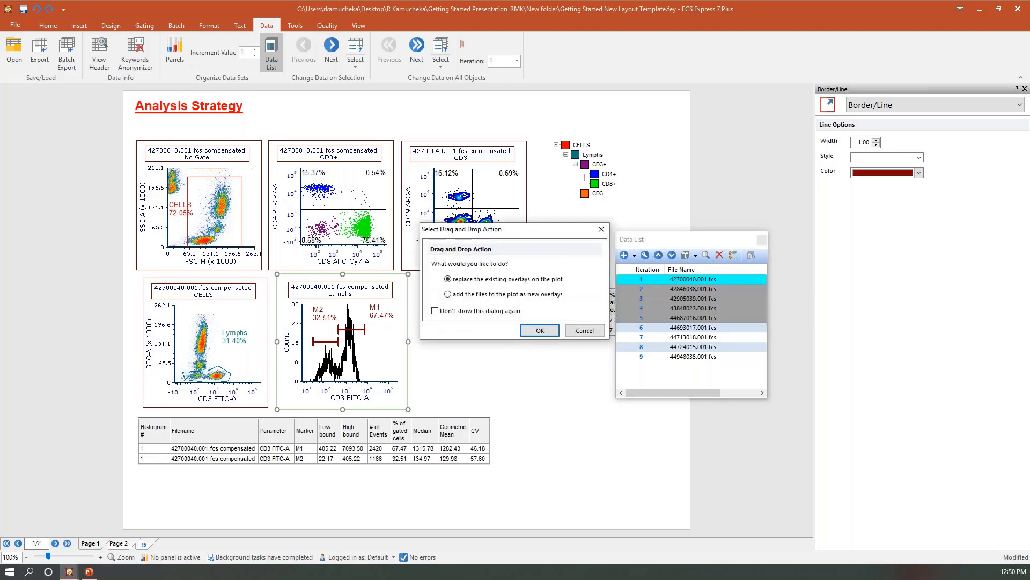
pyautogui.click(448, 295)
pyautogui.click(540, 331)
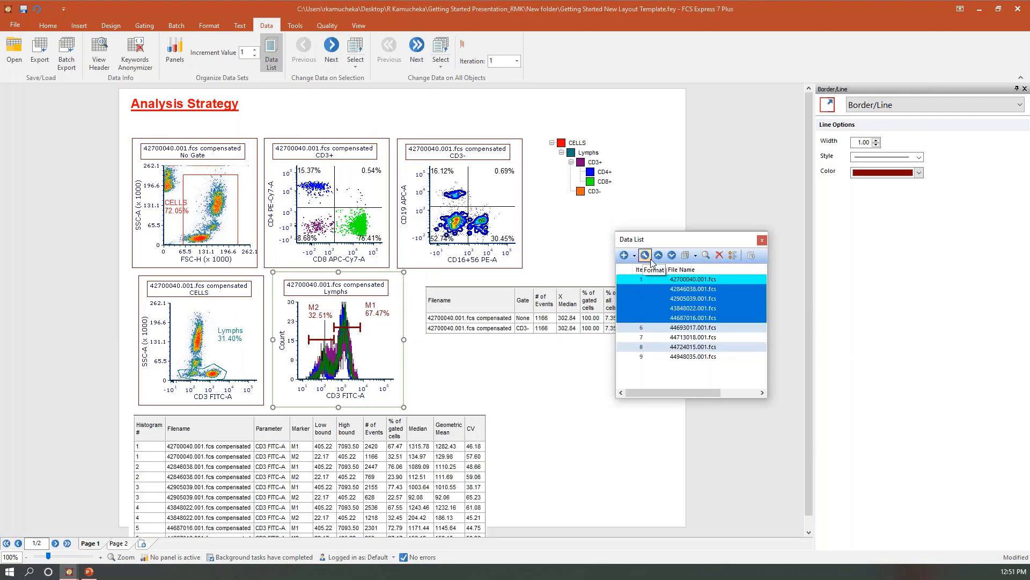
# Move the Data List clear of the statistics table and set smoothing to 5 for all five overlays on the CD3 FITC-A histogram
pyautogui.moveTo(700, 240); pyautogui.dragTo(716, 121)
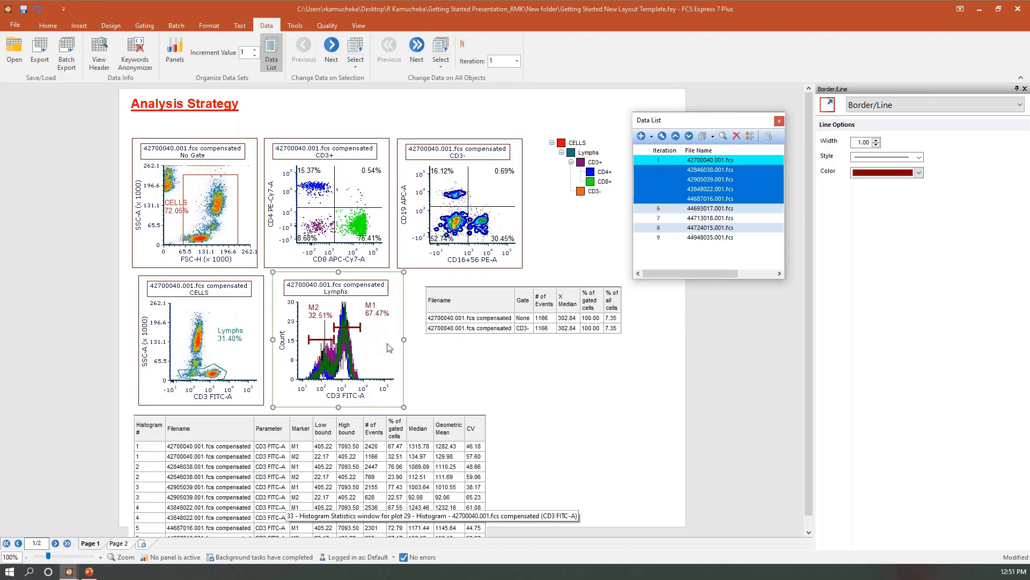
pyautogui.click(389, 348)
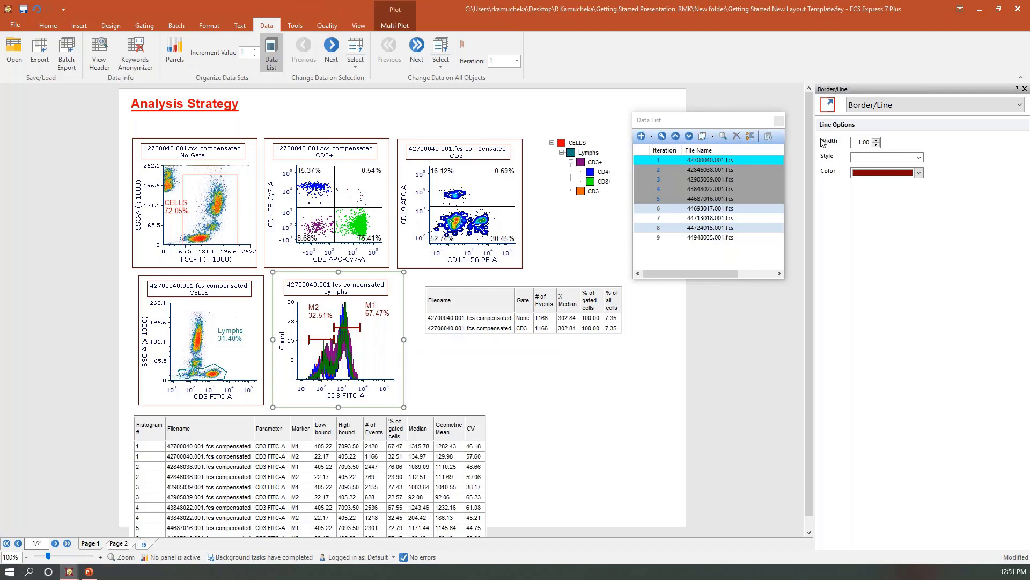
pyautogui.click(873, 107)
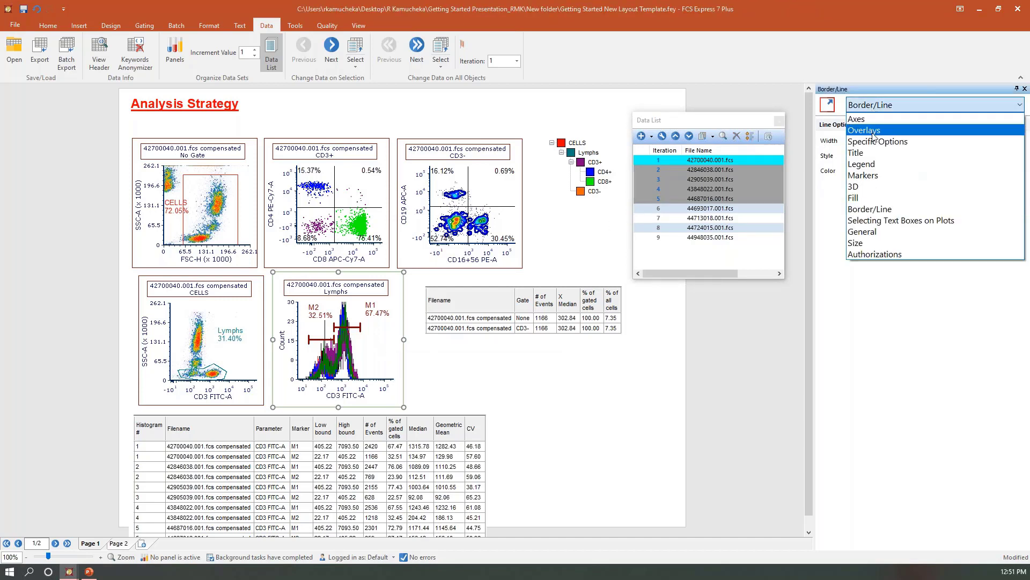
pyautogui.click(872, 132)
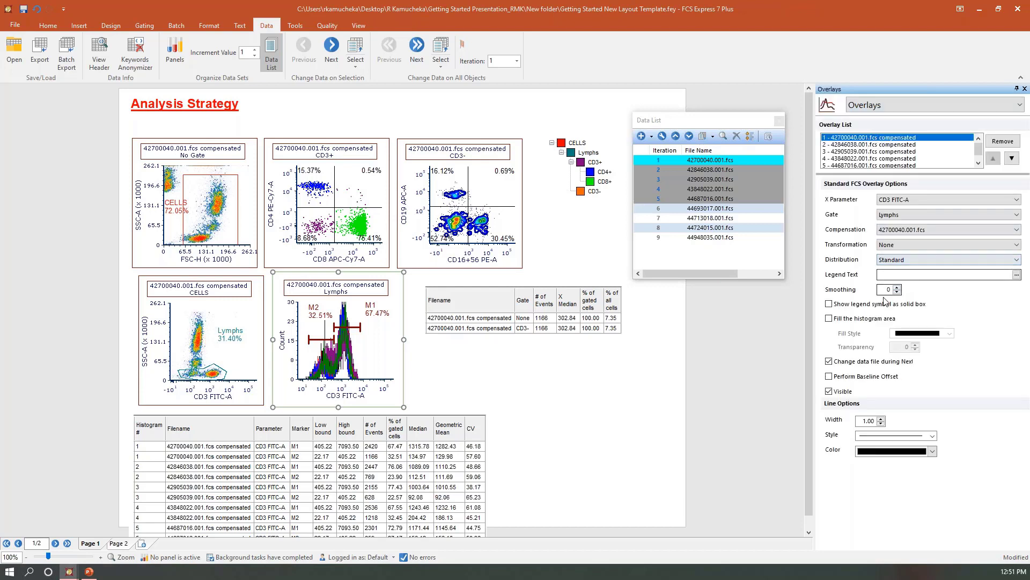
pyautogui.click(896, 287)
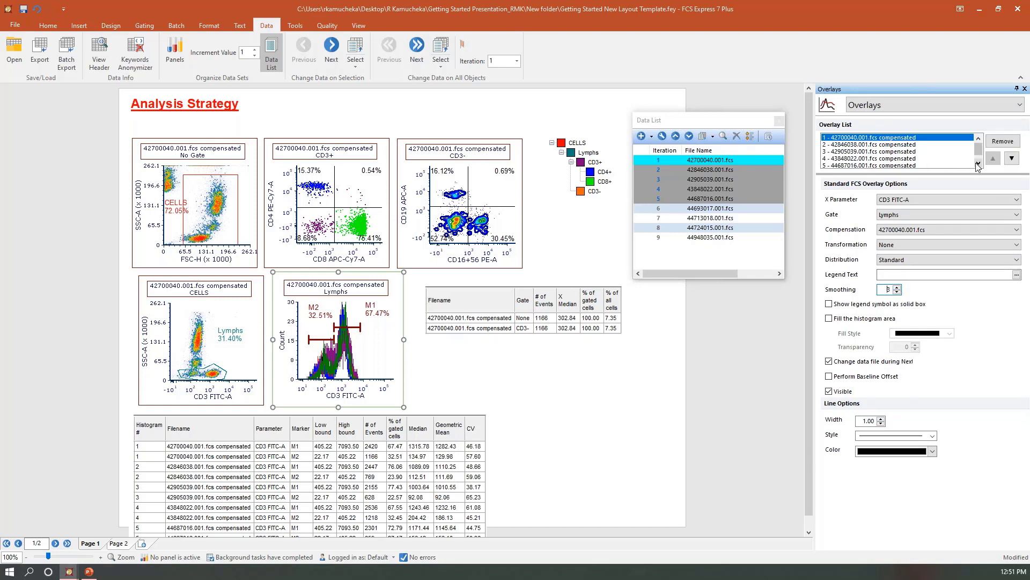
pyautogui.keyDown('shift'); pyautogui.click(921, 166); pyautogui.keyUp('shift')
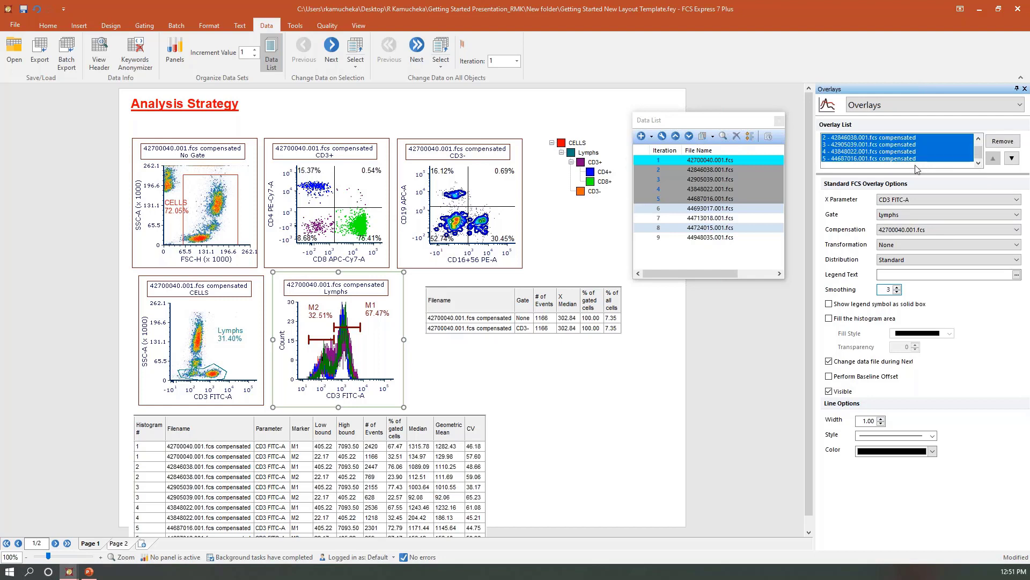
pyautogui.click(897, 287)
pyautogui.click(897, 288)
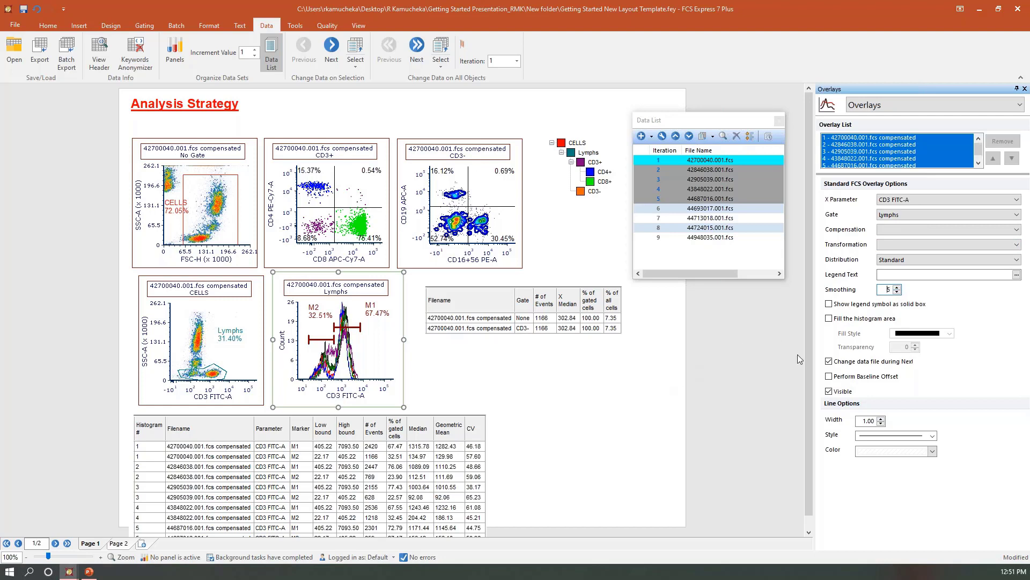
# Fill the histogram area for all selected overlays and set the fill transparency to 85
pyautogui.click(829, 319)
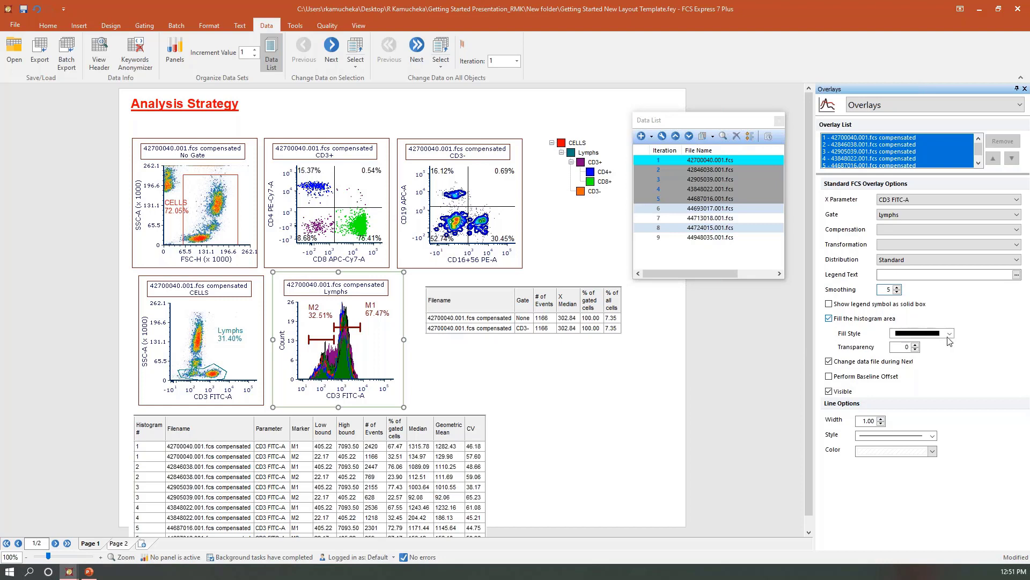
pyautogui.doubleClick(905, 347)
pyautogui.doubleClick(905, 347)
pyautogui.write('85')
pyautogui.press('Return')
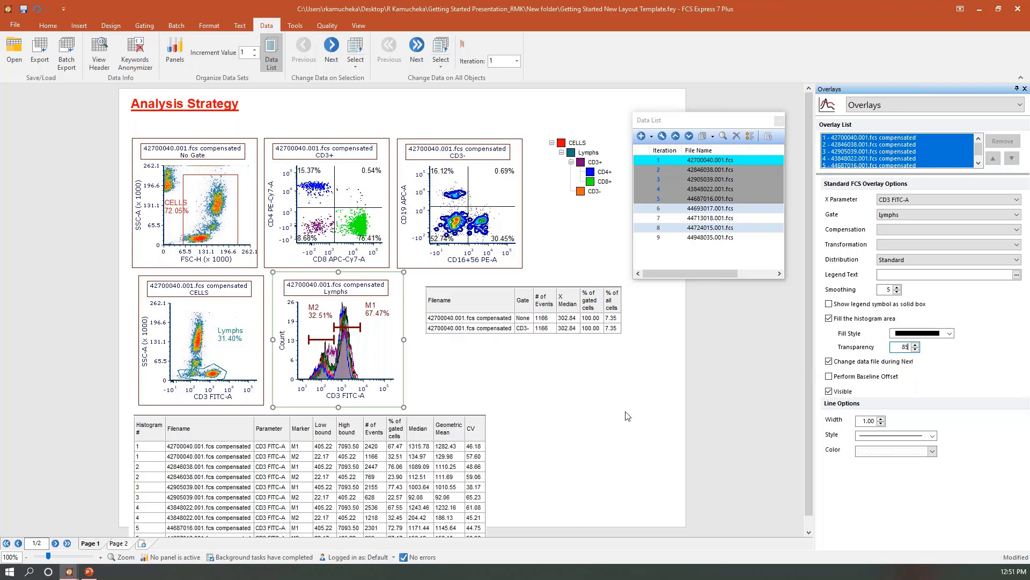
# Display the CD3 FITC-A histogram's multiple overlays as Stacked instead of Overlaid
pyautogui.click(907, 113)
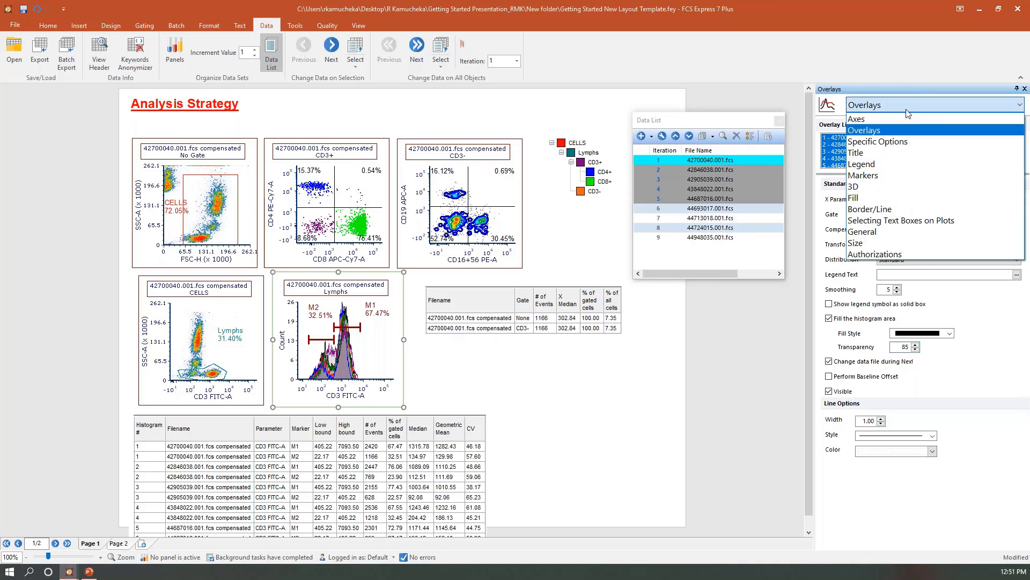
pyautogui.click(902, 143)
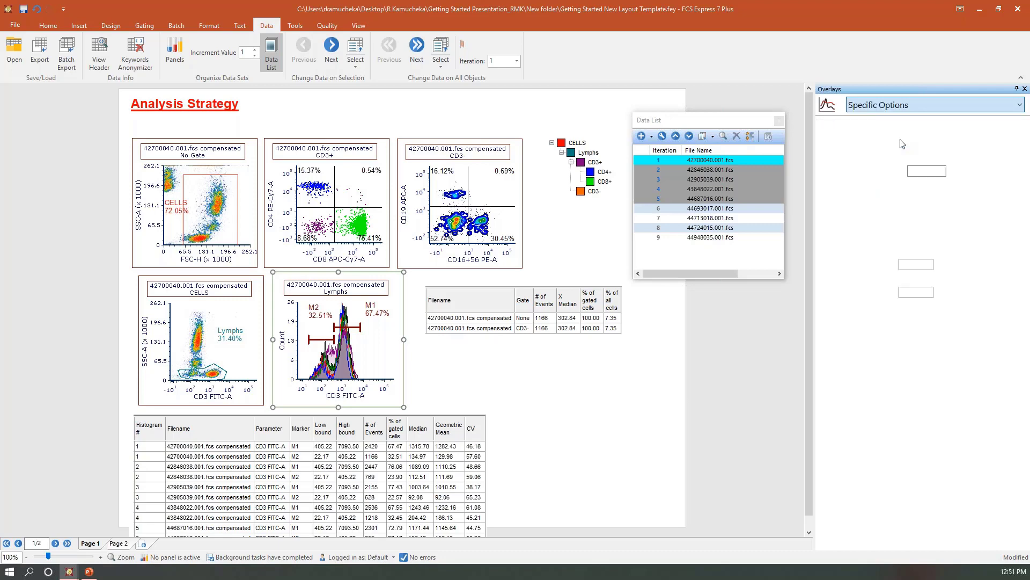
pyautogui.click(885, 413)
pyautogui.click(885, 413)
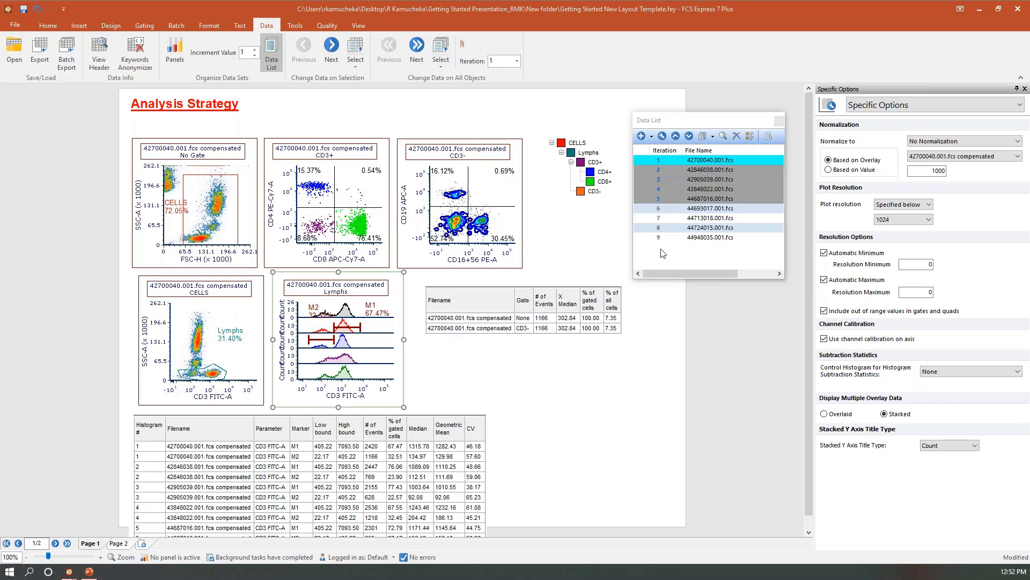
pyautogui.click(663, 230)
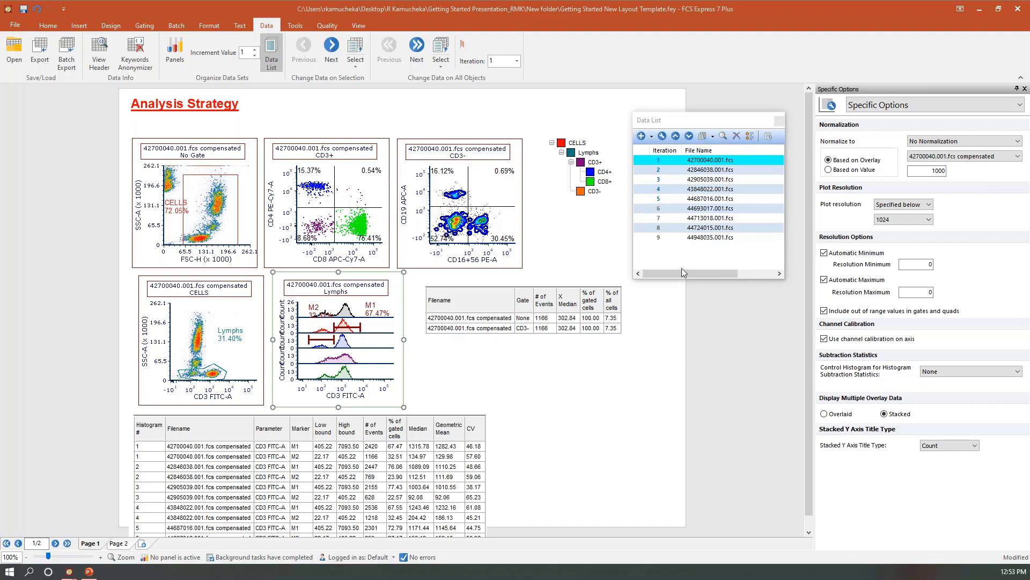
# Add X Geometric Mean and X Arithmetic Mean columns to the gate statistics table beside the histogram
pyautogui.click(468, 299)
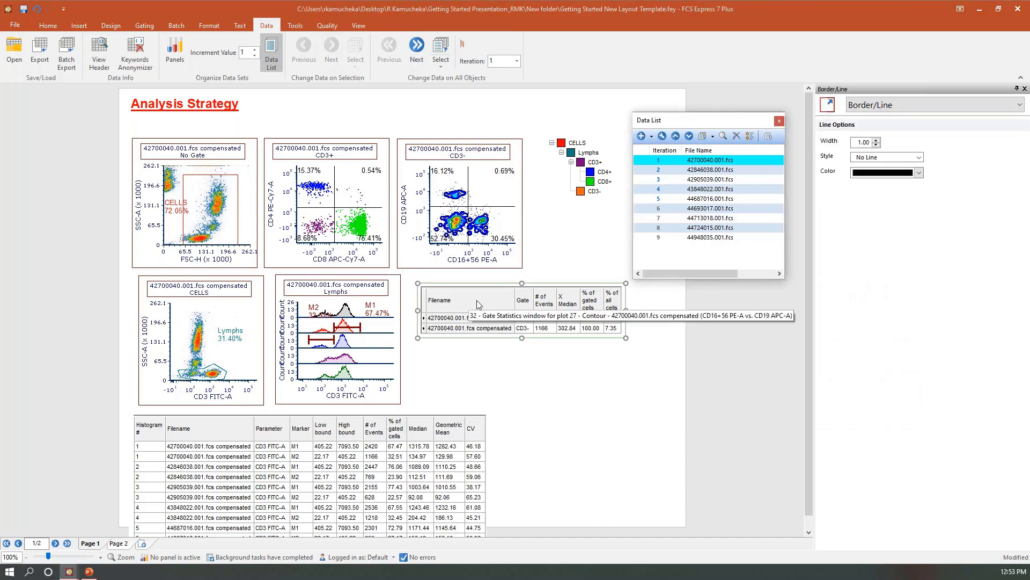
pyautogui.rightClick(477, 301)
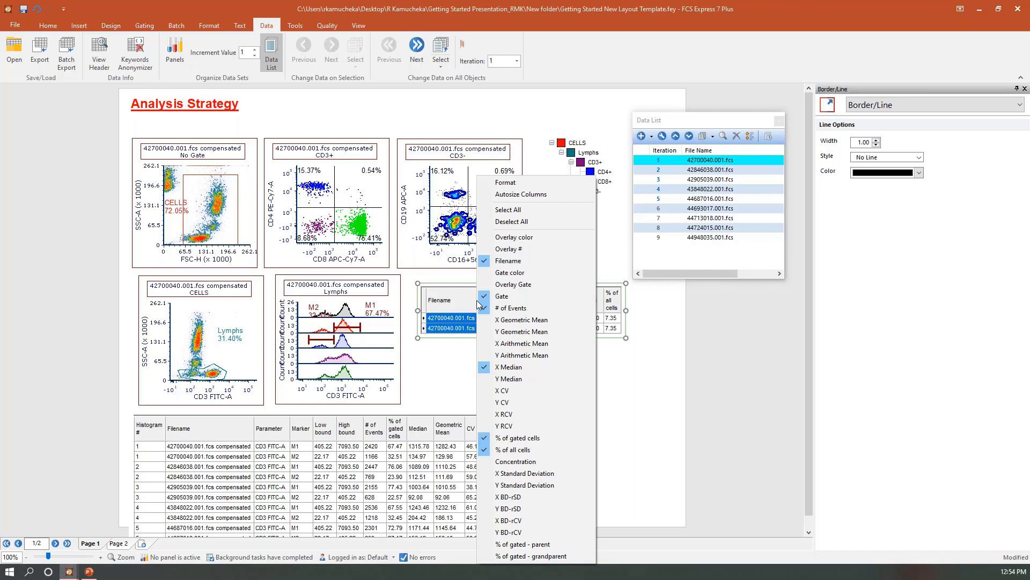
pyautogui.click(529, 322)
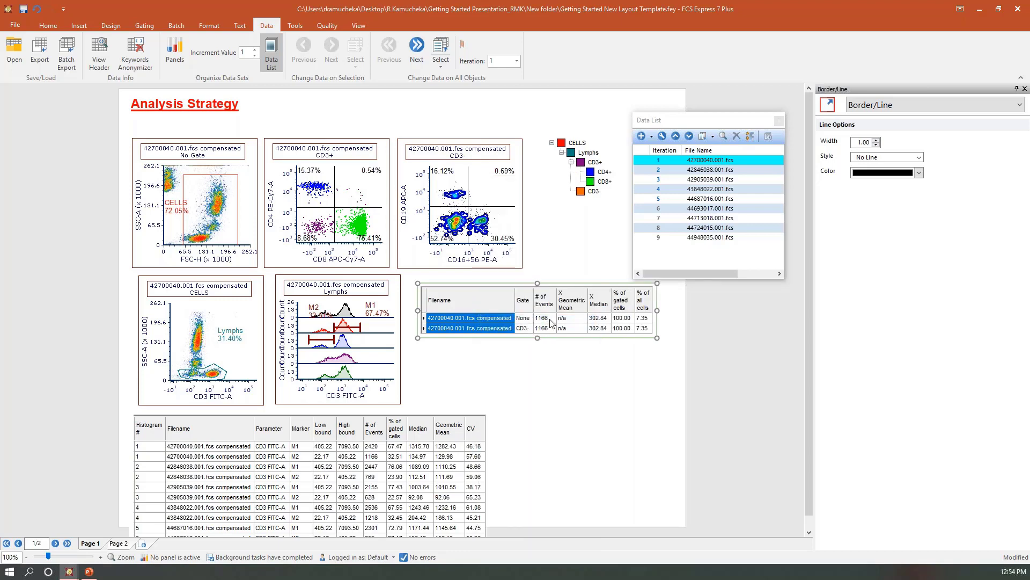
pyautogui.rightClick(487, 293)
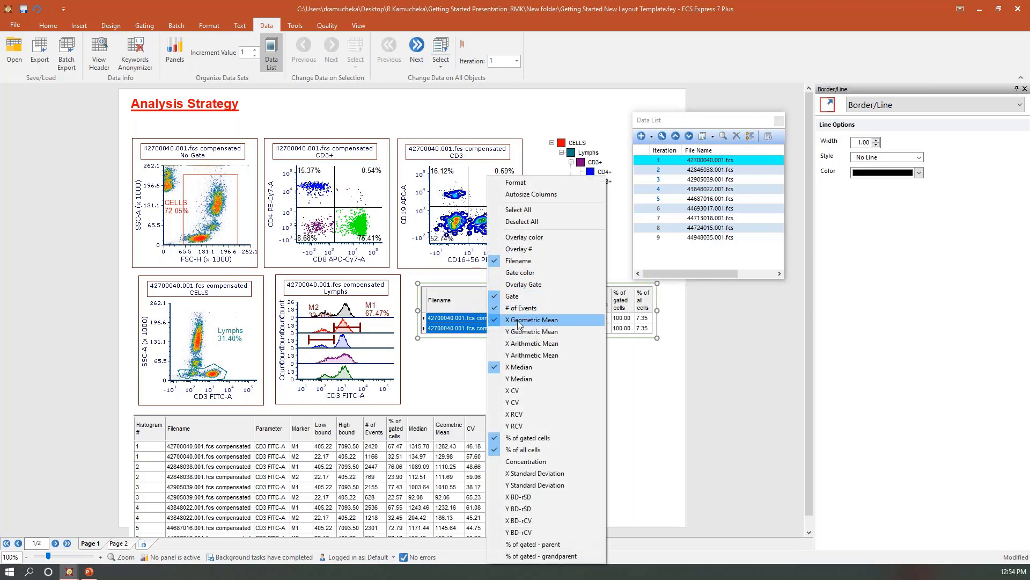
pyautogui.click(520, 344)
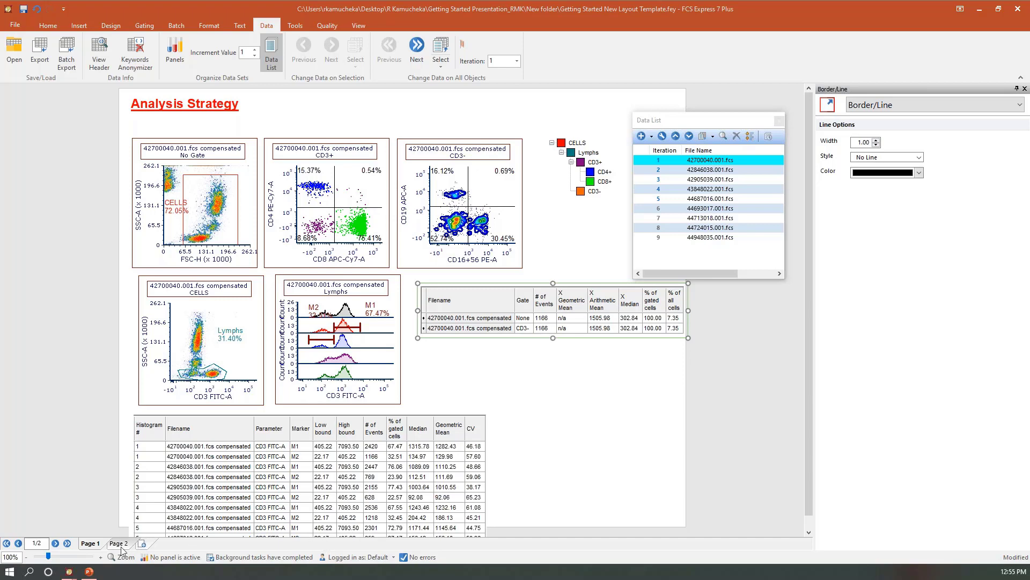
# Switch to the layout Getting Started in FCS Express w Overlays_RMK.fey and show its Conclusion page
pyautogui.moveTo(74, 577)
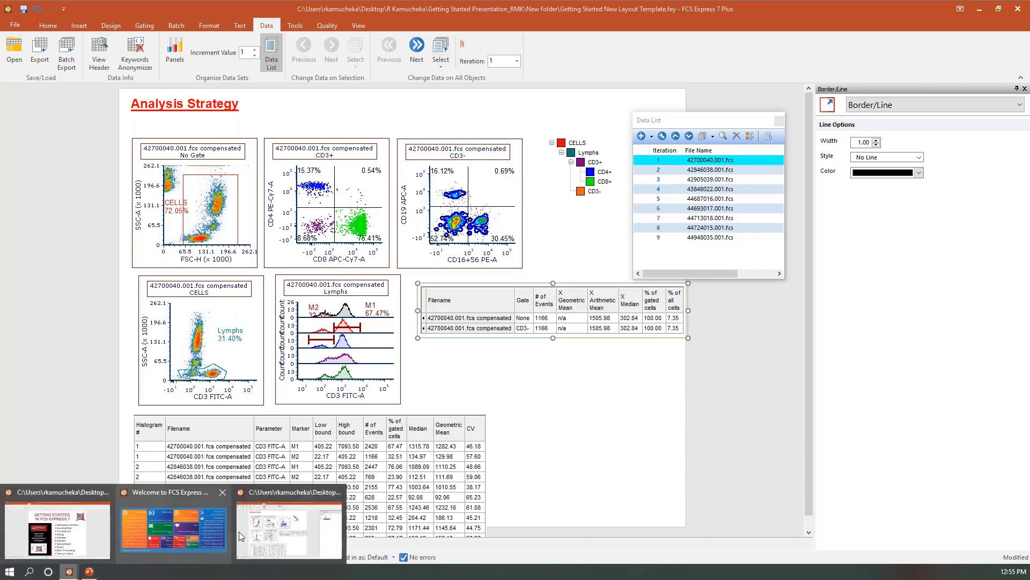
pyautogui.click(89, 531)
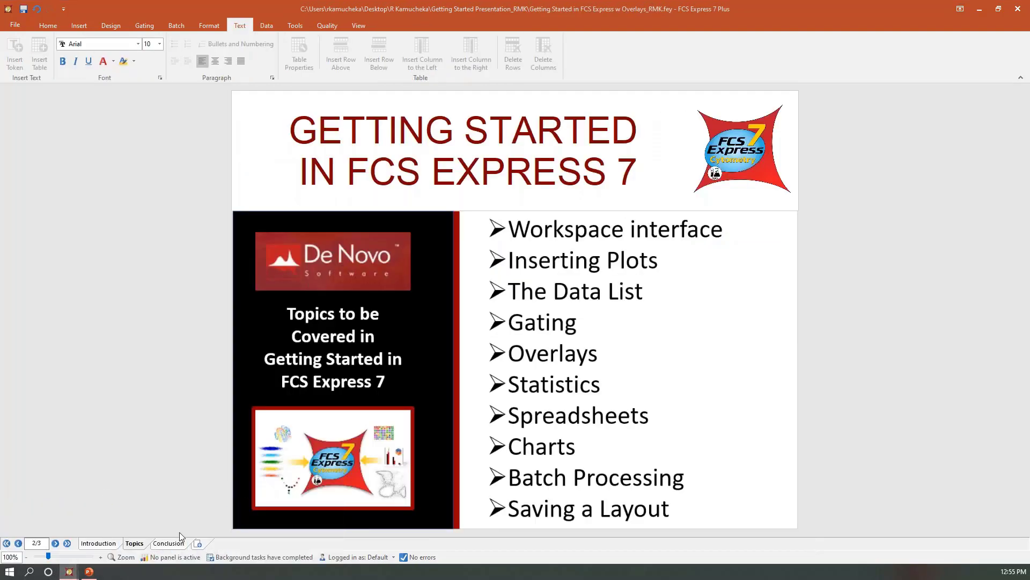
pyautogui.click(168, 544)
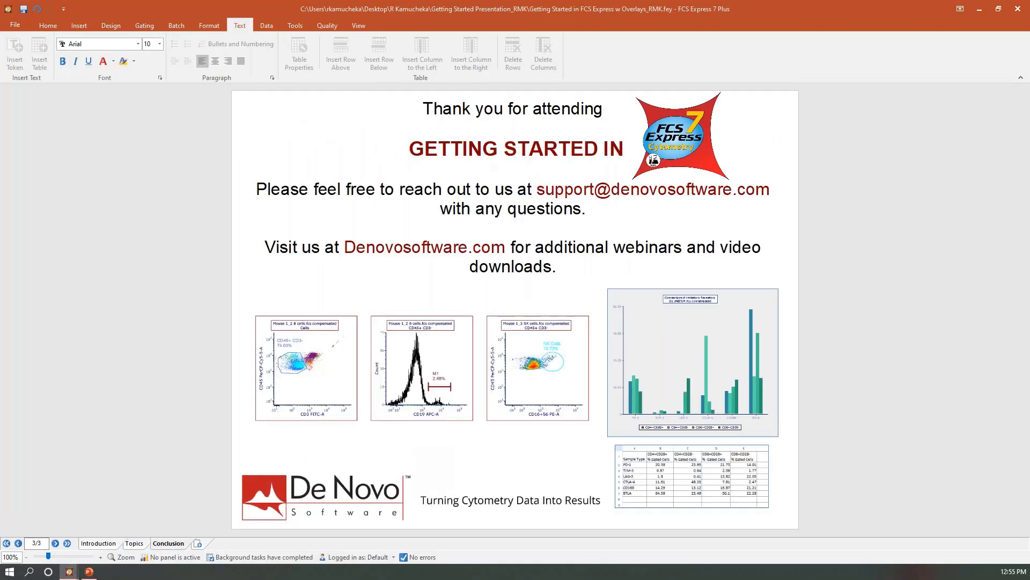